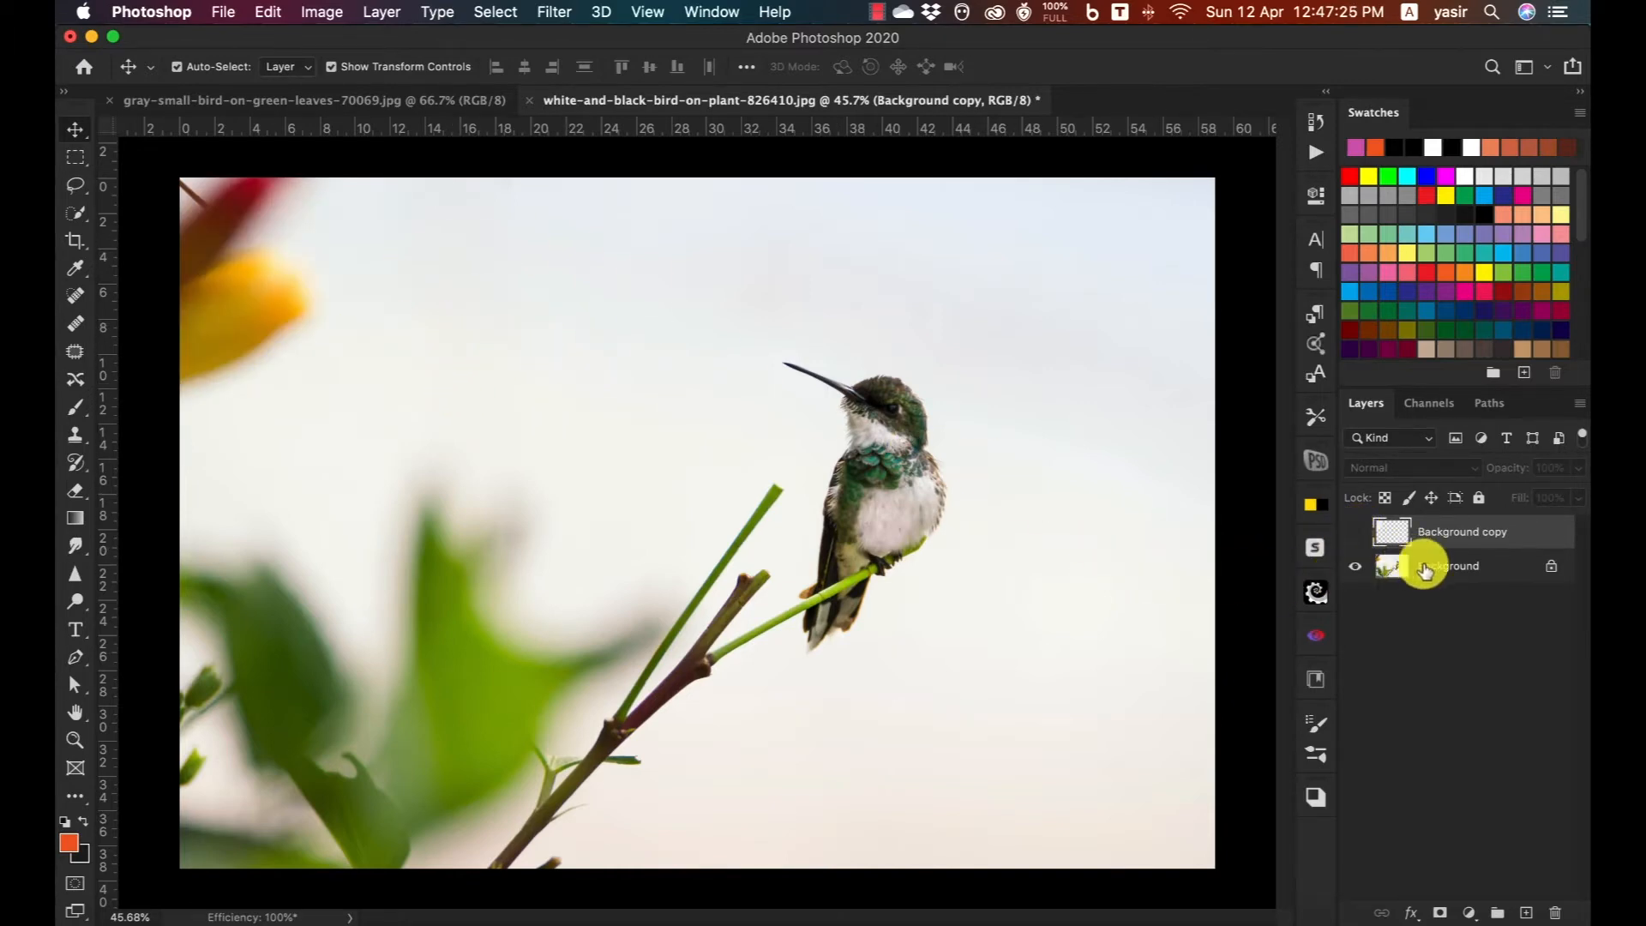
# Draw a lasso selection on the Background layer around the blurred red and yellow flower in the photo's upper-left corner.
pyautogui.click(1441, 567)
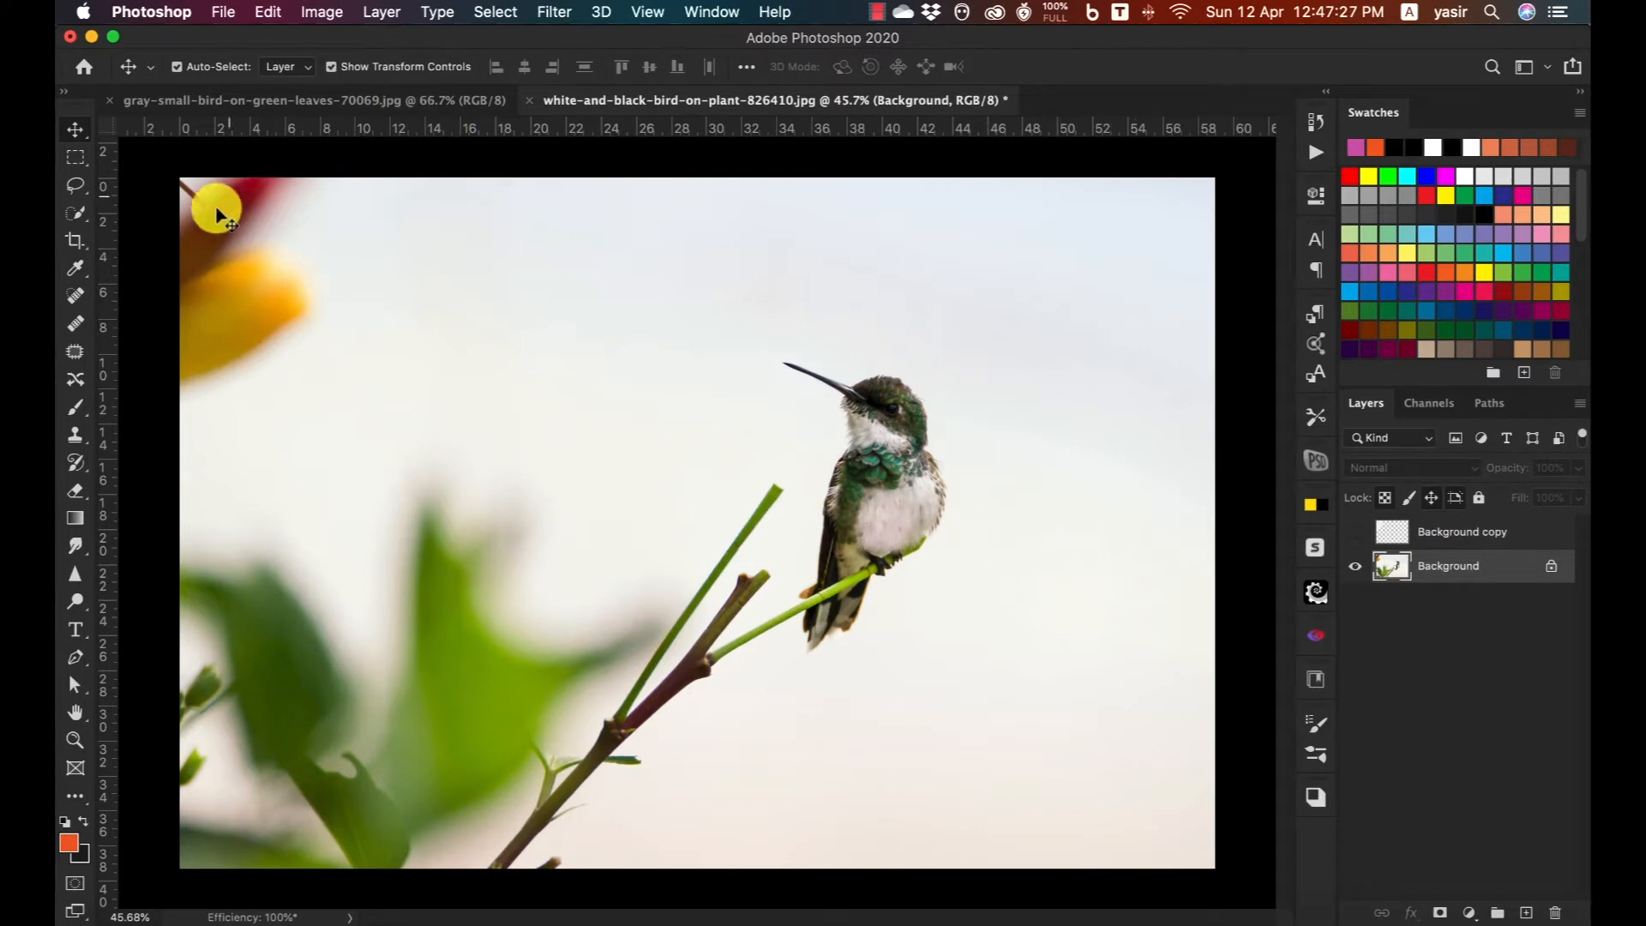
pyautogui.click(78, 189)
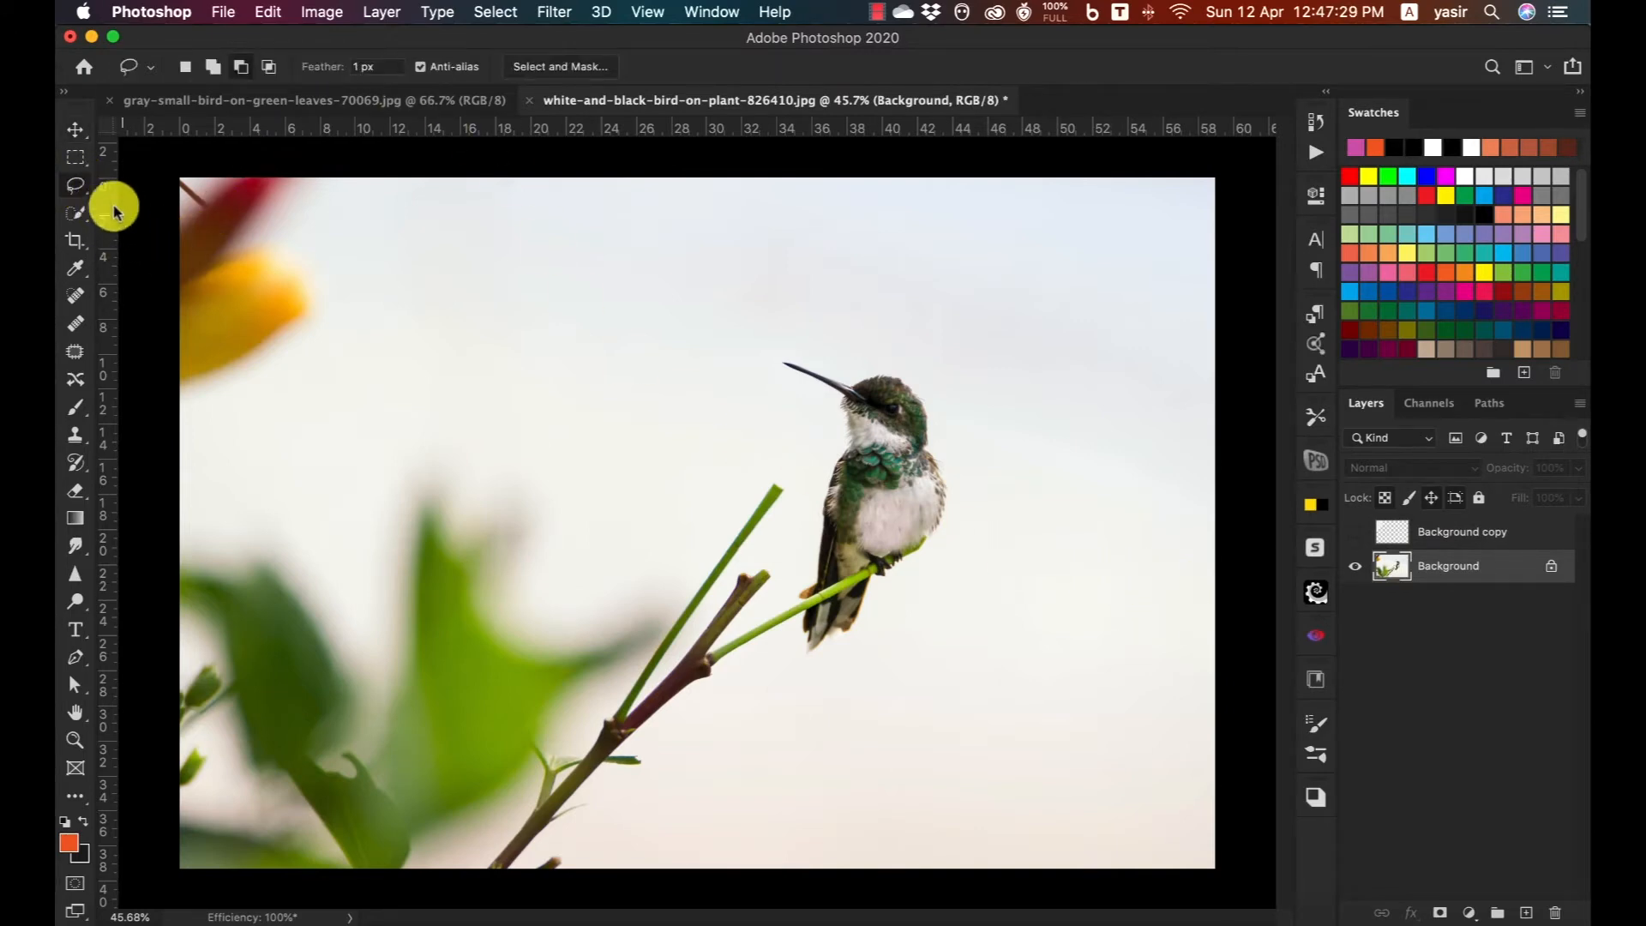
pyautogui.click(79, 185)
pyautogui.click(128, 184)
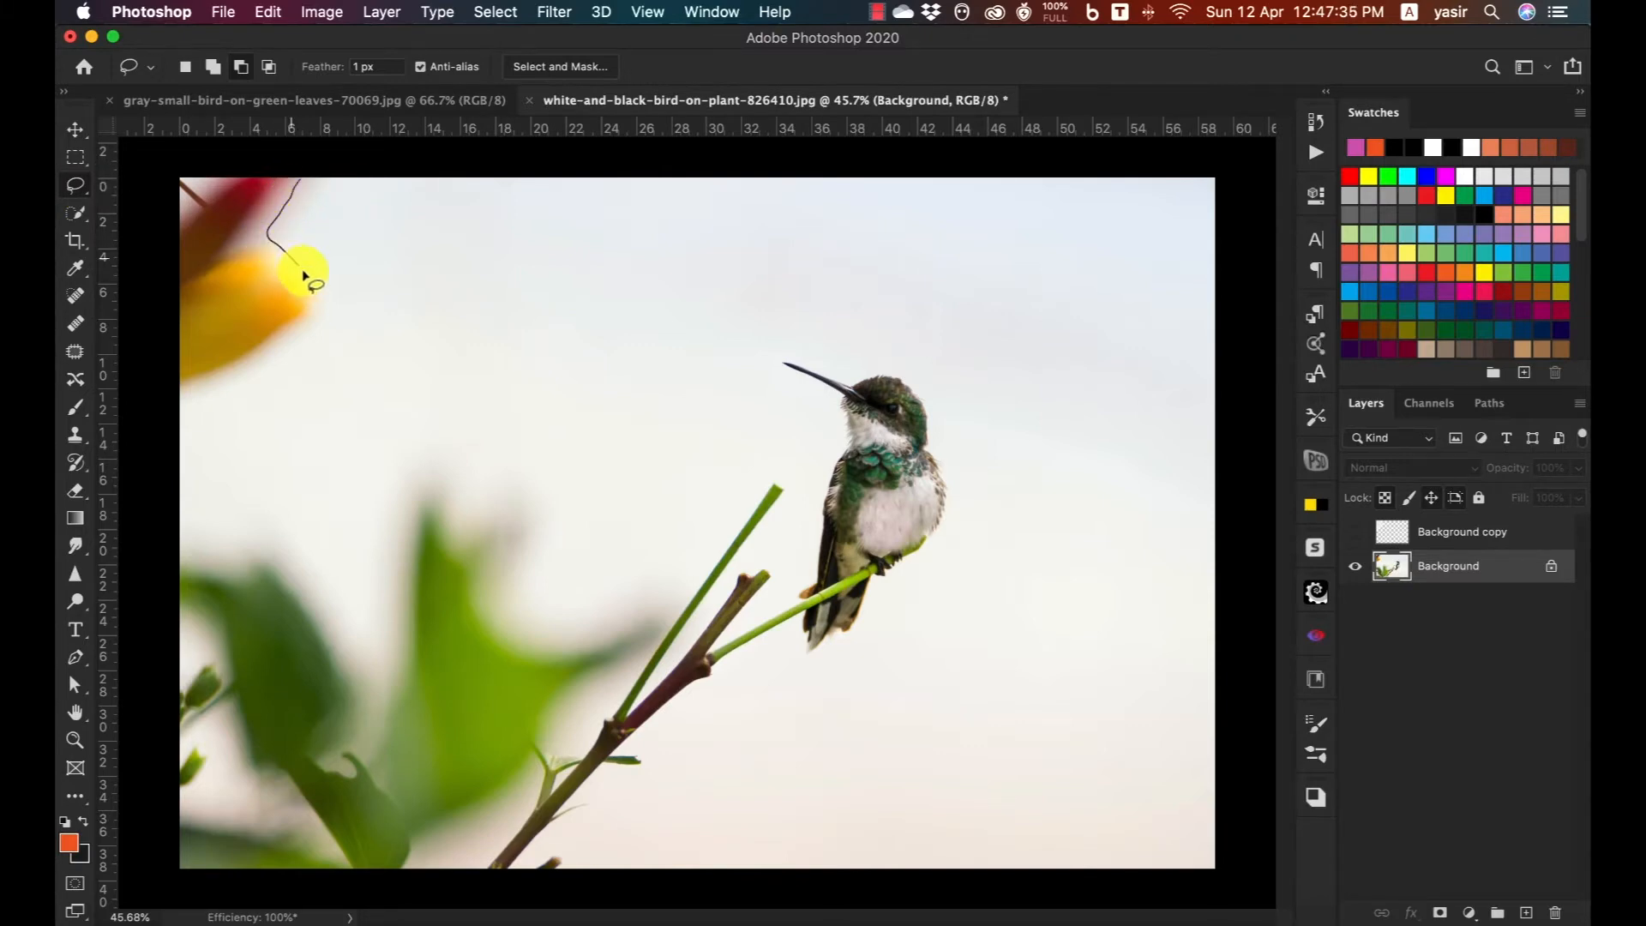
pyautogui.moveTo(302, 328)
pyautogui.mouseDown()
pyautogui.moveTo(207, 390)
pyautogui.moveTo(163, 393)
pyautogui.moveTo(147, 233)
pyautogui.moveTo(166, 156)
pyautogui.moveTo(307, 175)
pyautogui.mouseUp()
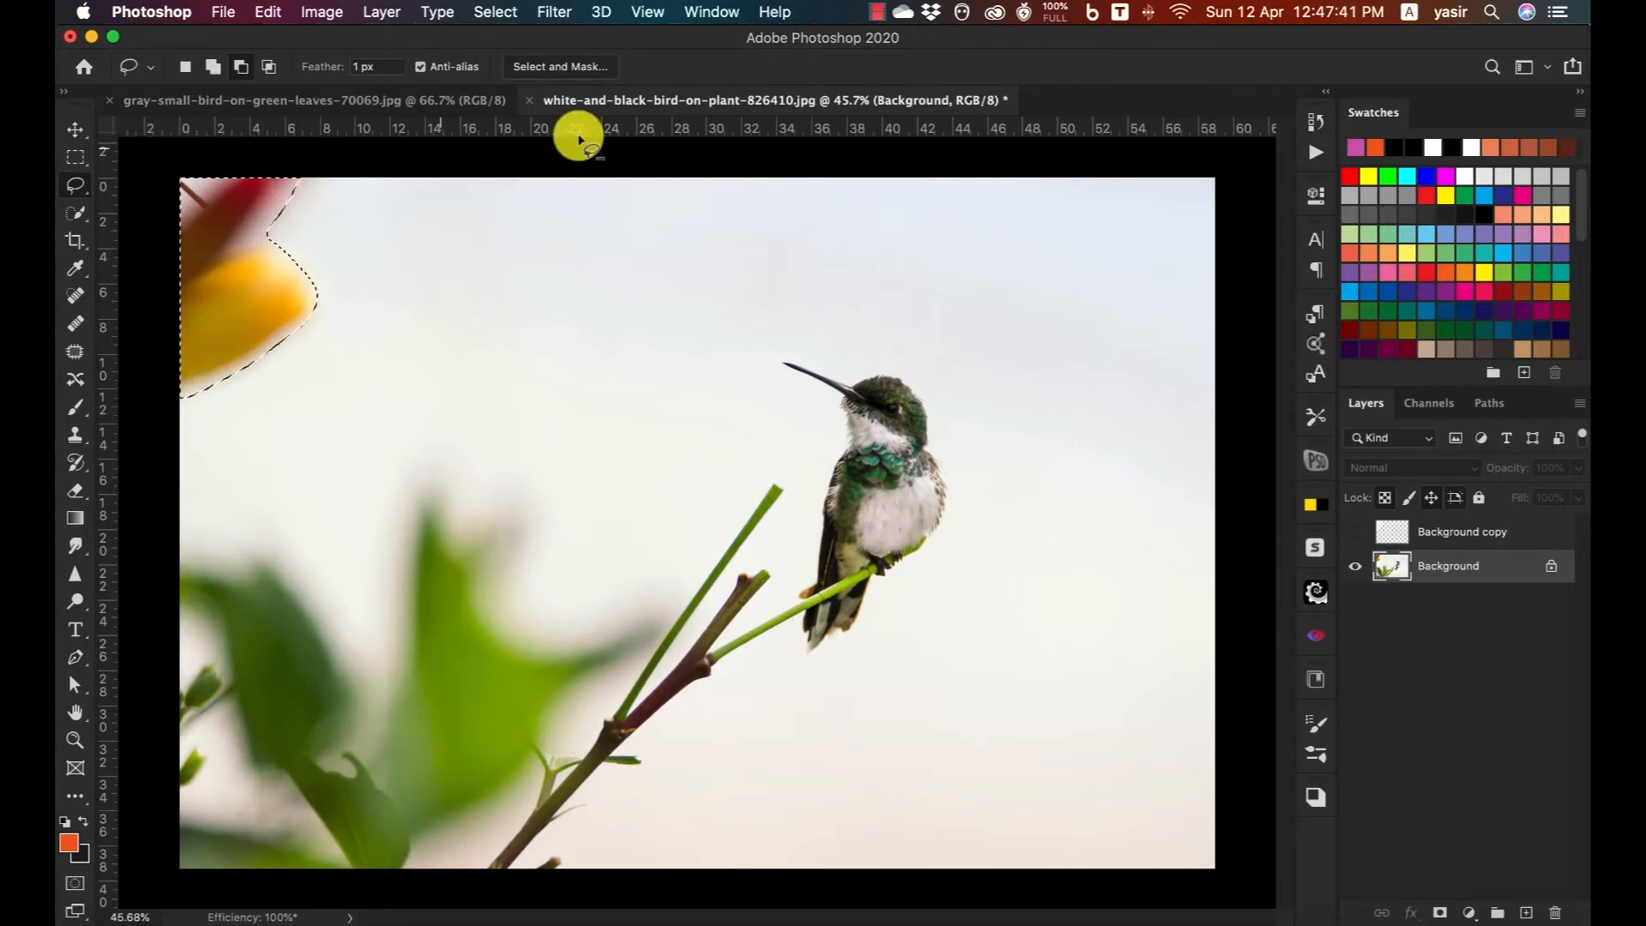
# Fill the selected flower area using Content-Aware contents with Color Adaptation, Normal blending mode and 100% opacity.
pyautogui.click(322, 16)
pyautogui.moveTo(276, 21)
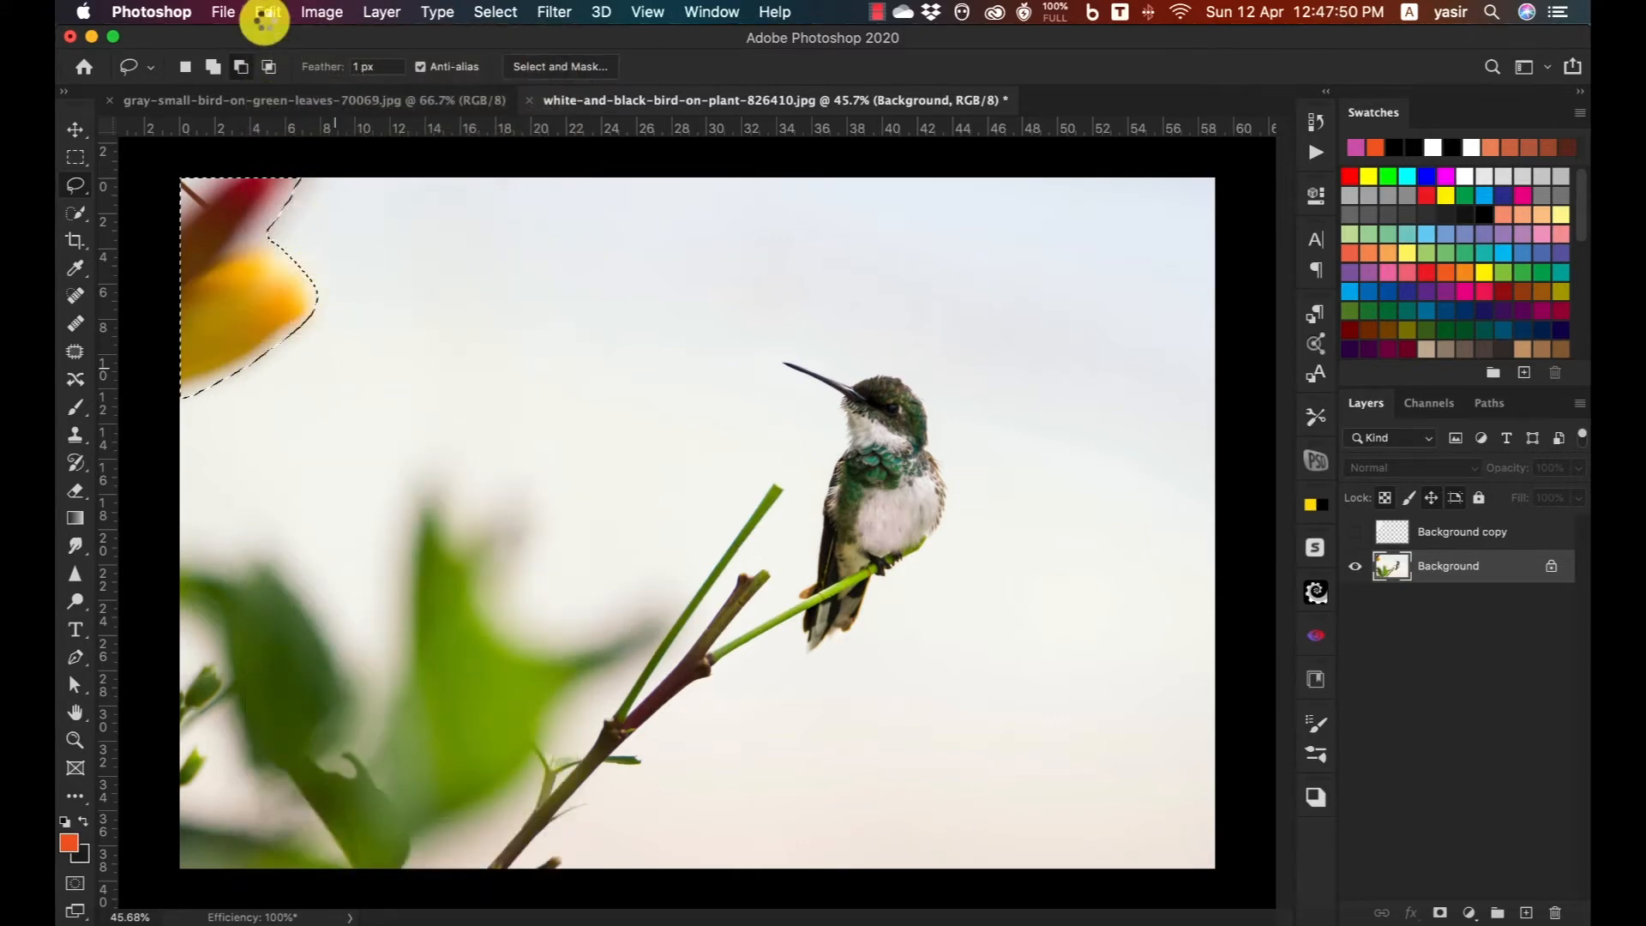
pyautogui.click(272, 10)
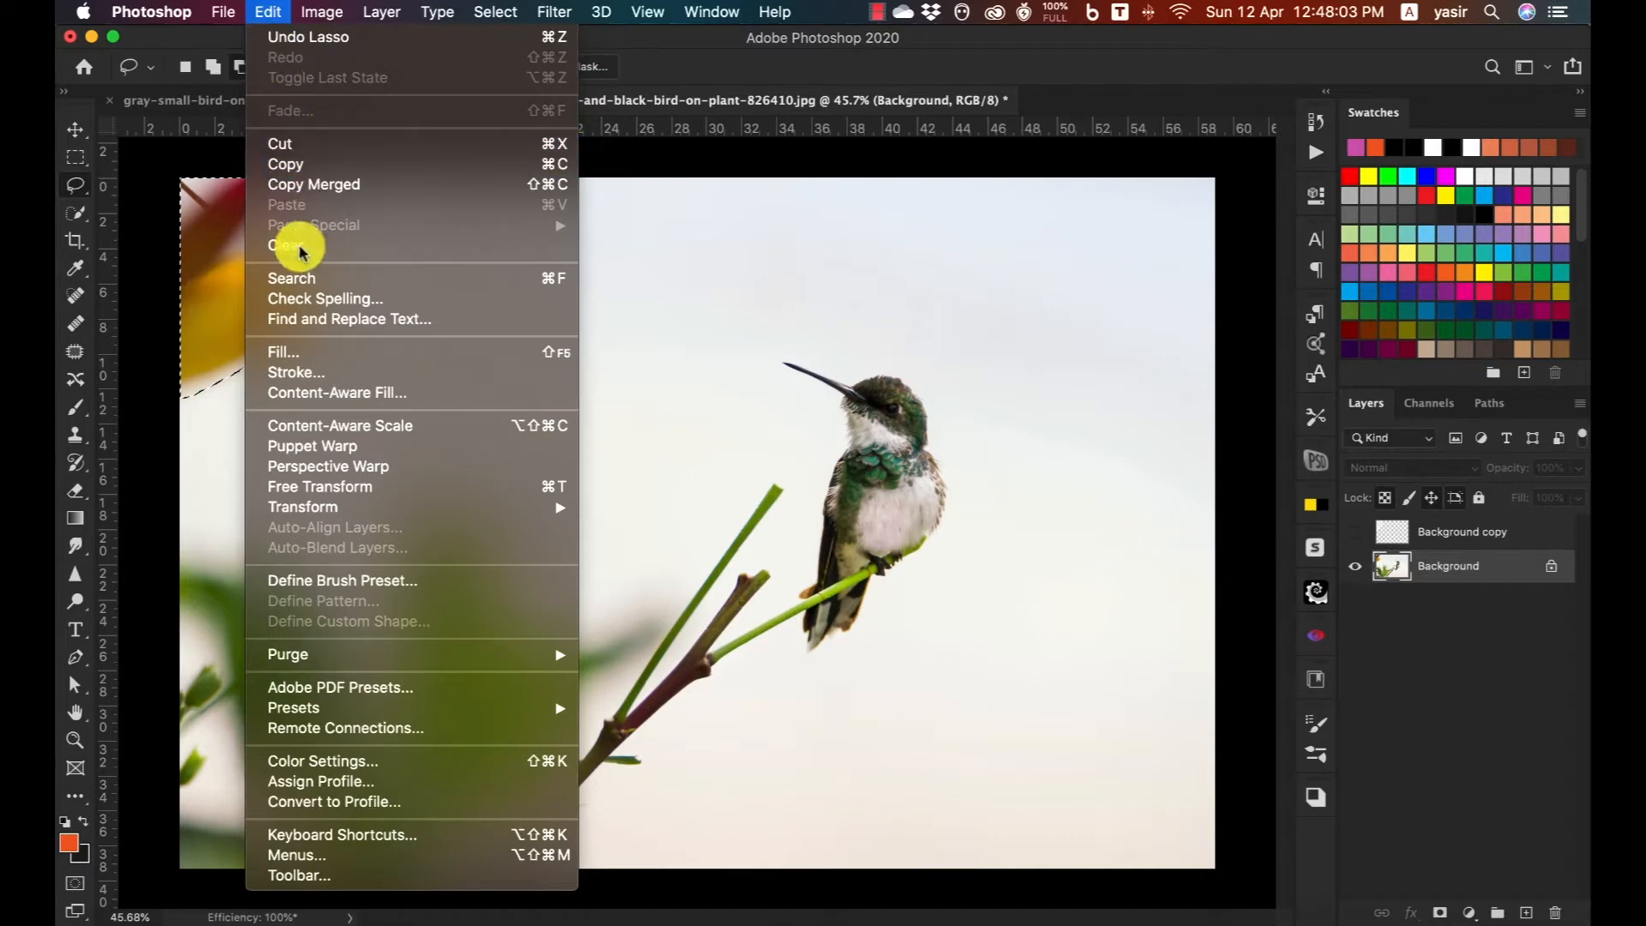
pyautogui.click(306, 358)
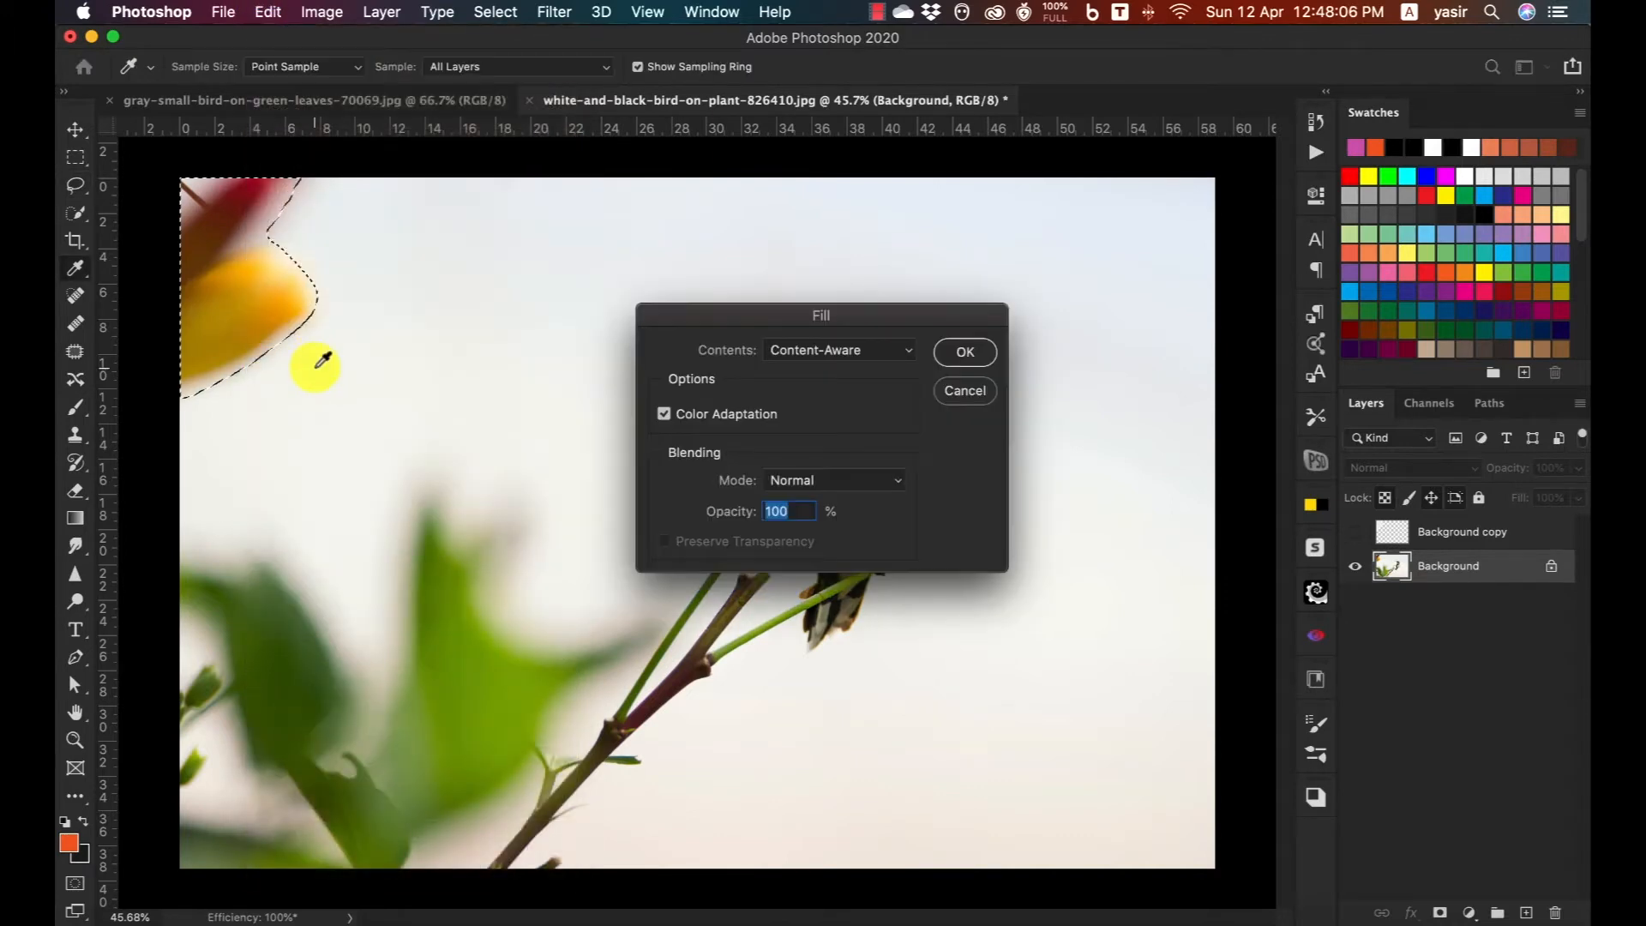
pyautogui.click(819, 352)
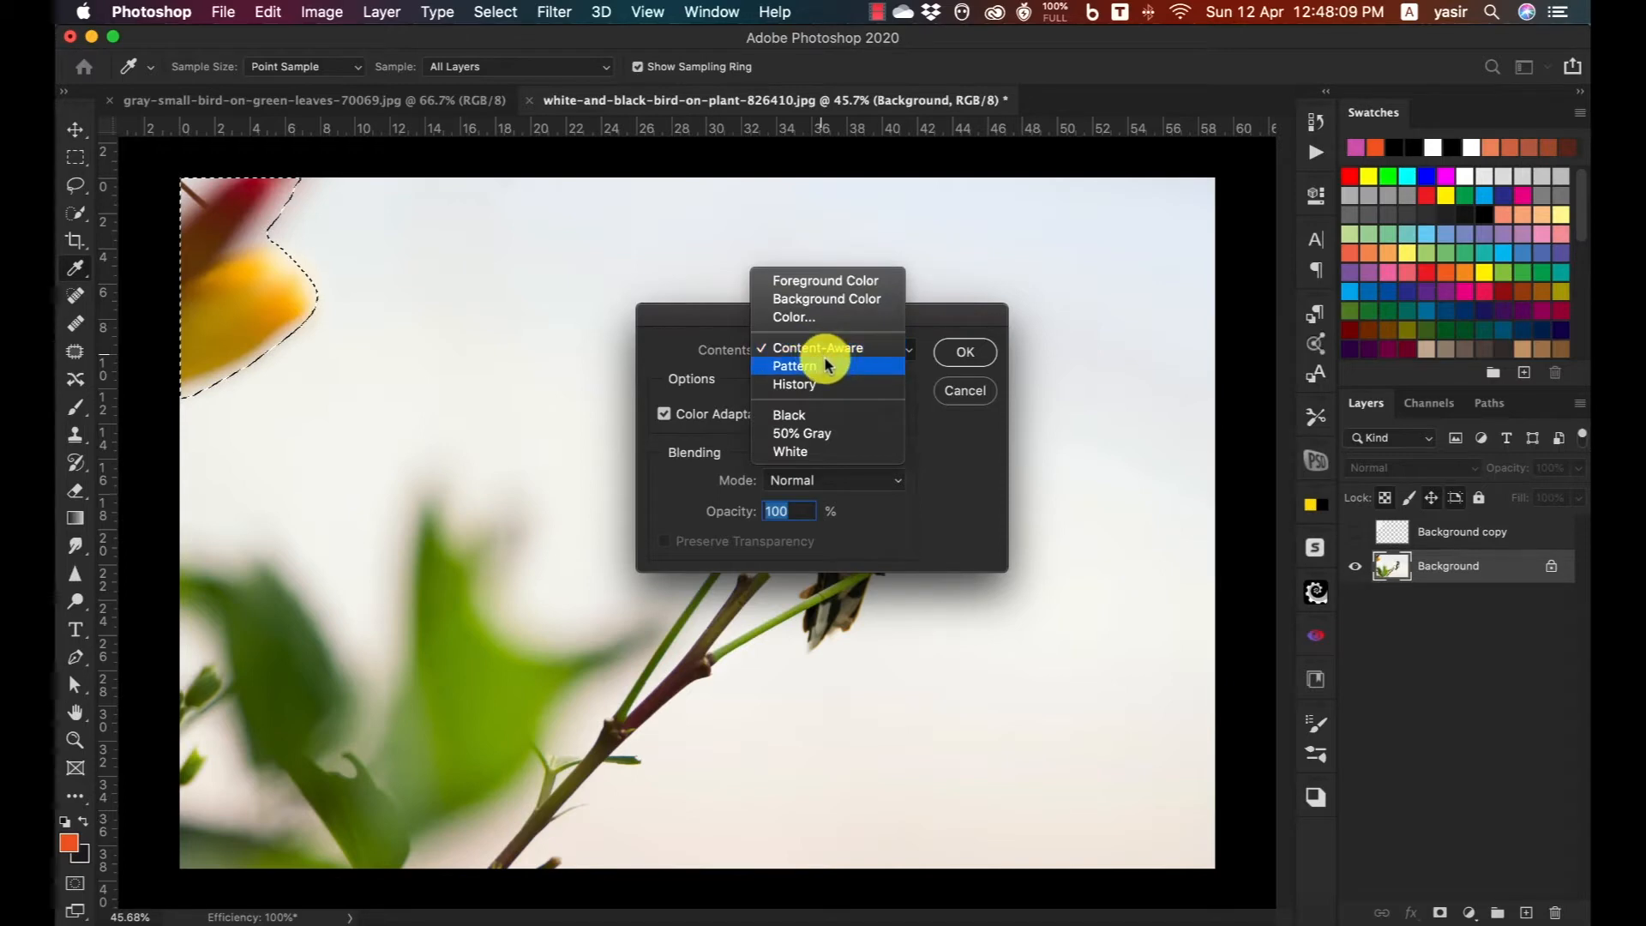
pyautogui.click(706, 342)
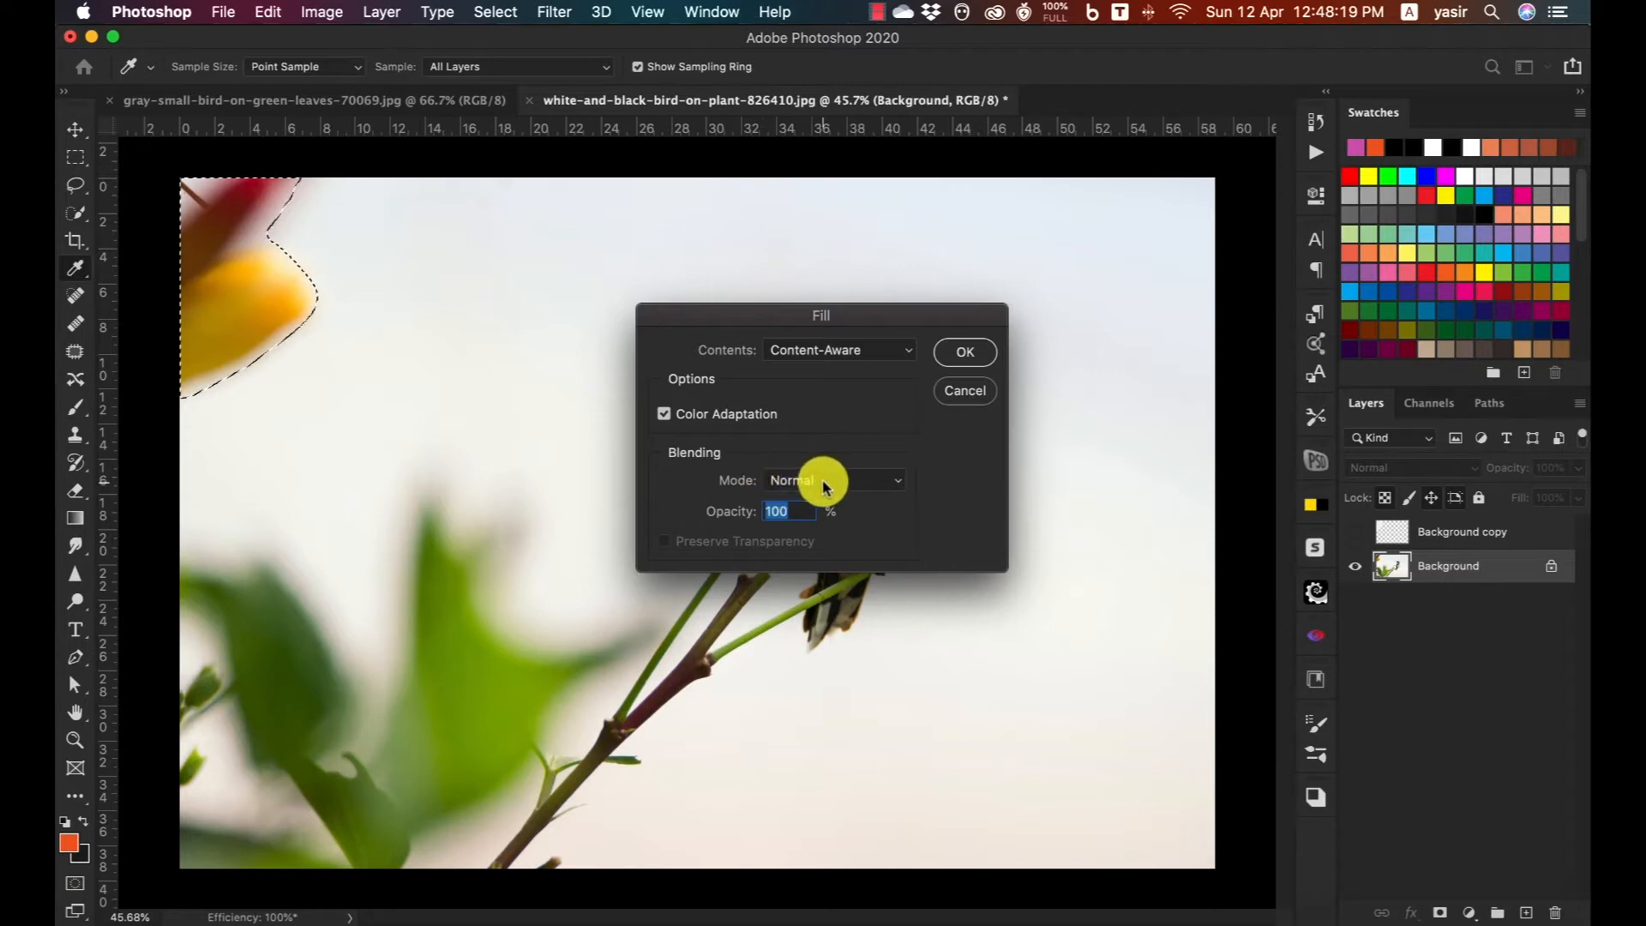
pyautogui.click(960, 354)
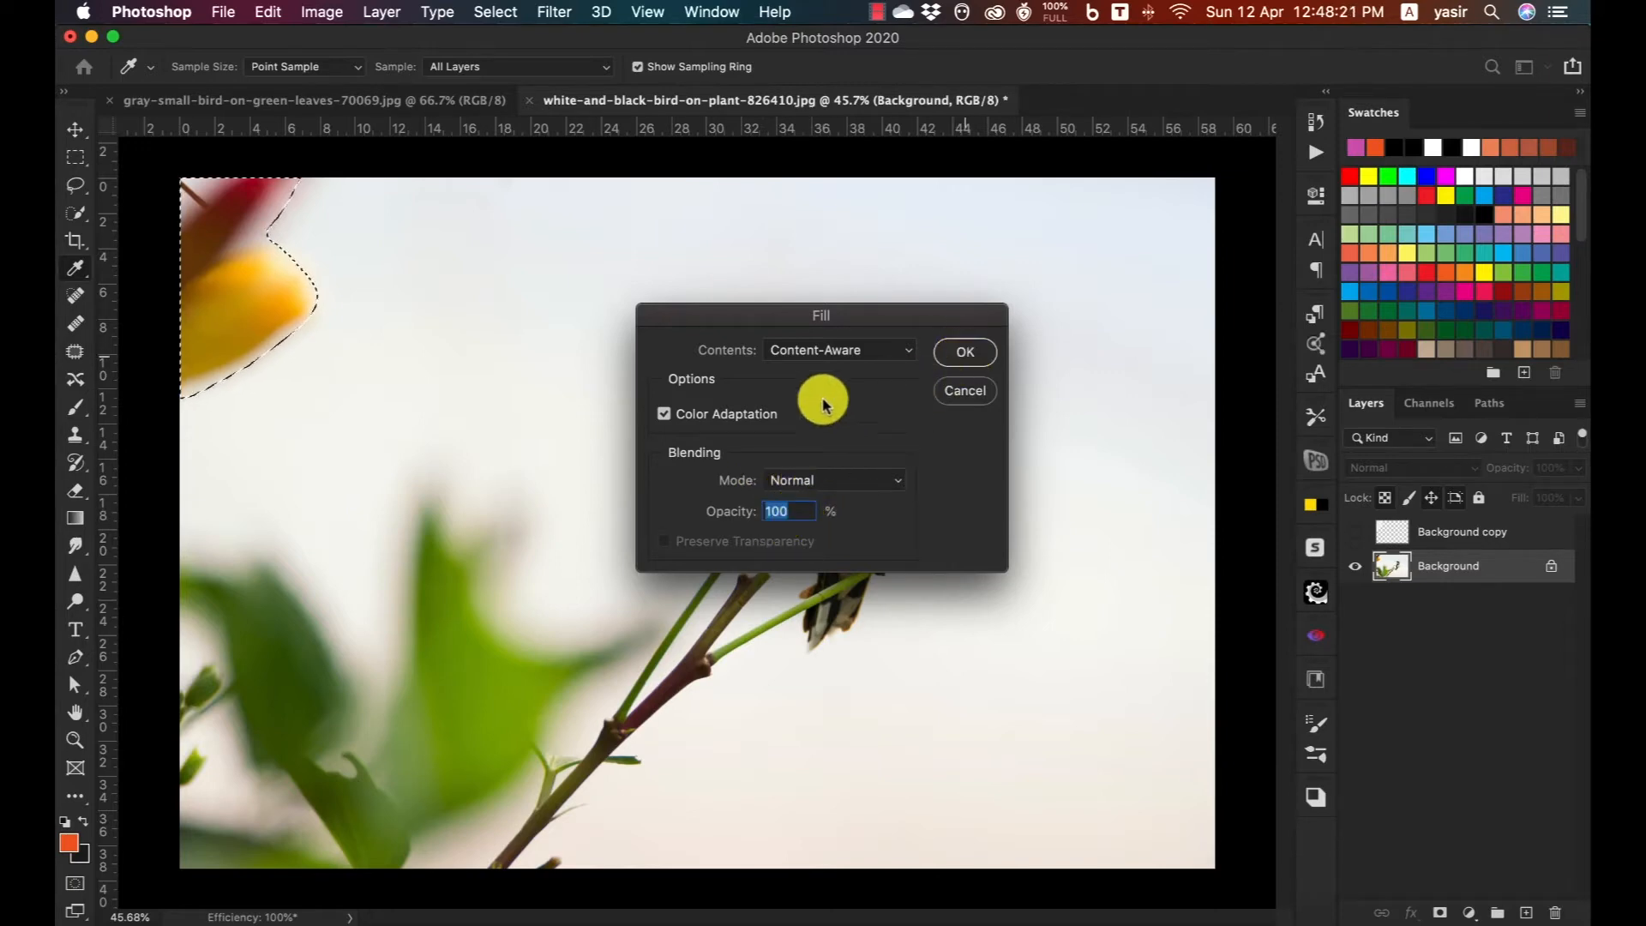
pyautogui.press('l')
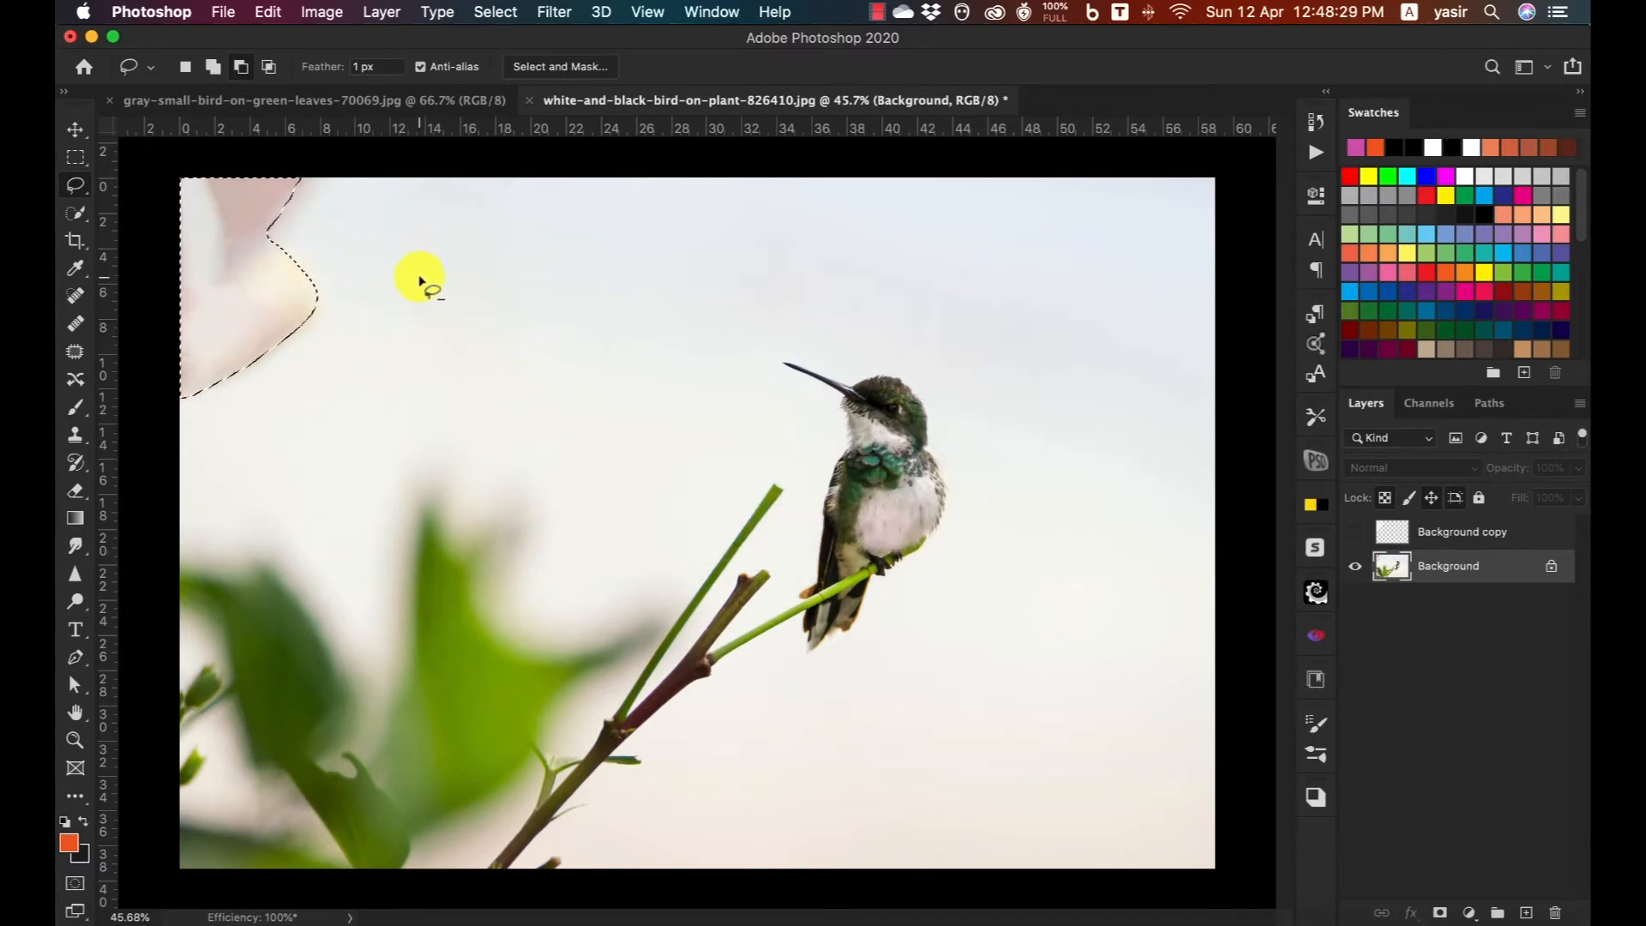
# Deselect the flower area, restore the selection, and open it in the Content-Aware Fill workspace.
pyautogui.press('super+d')
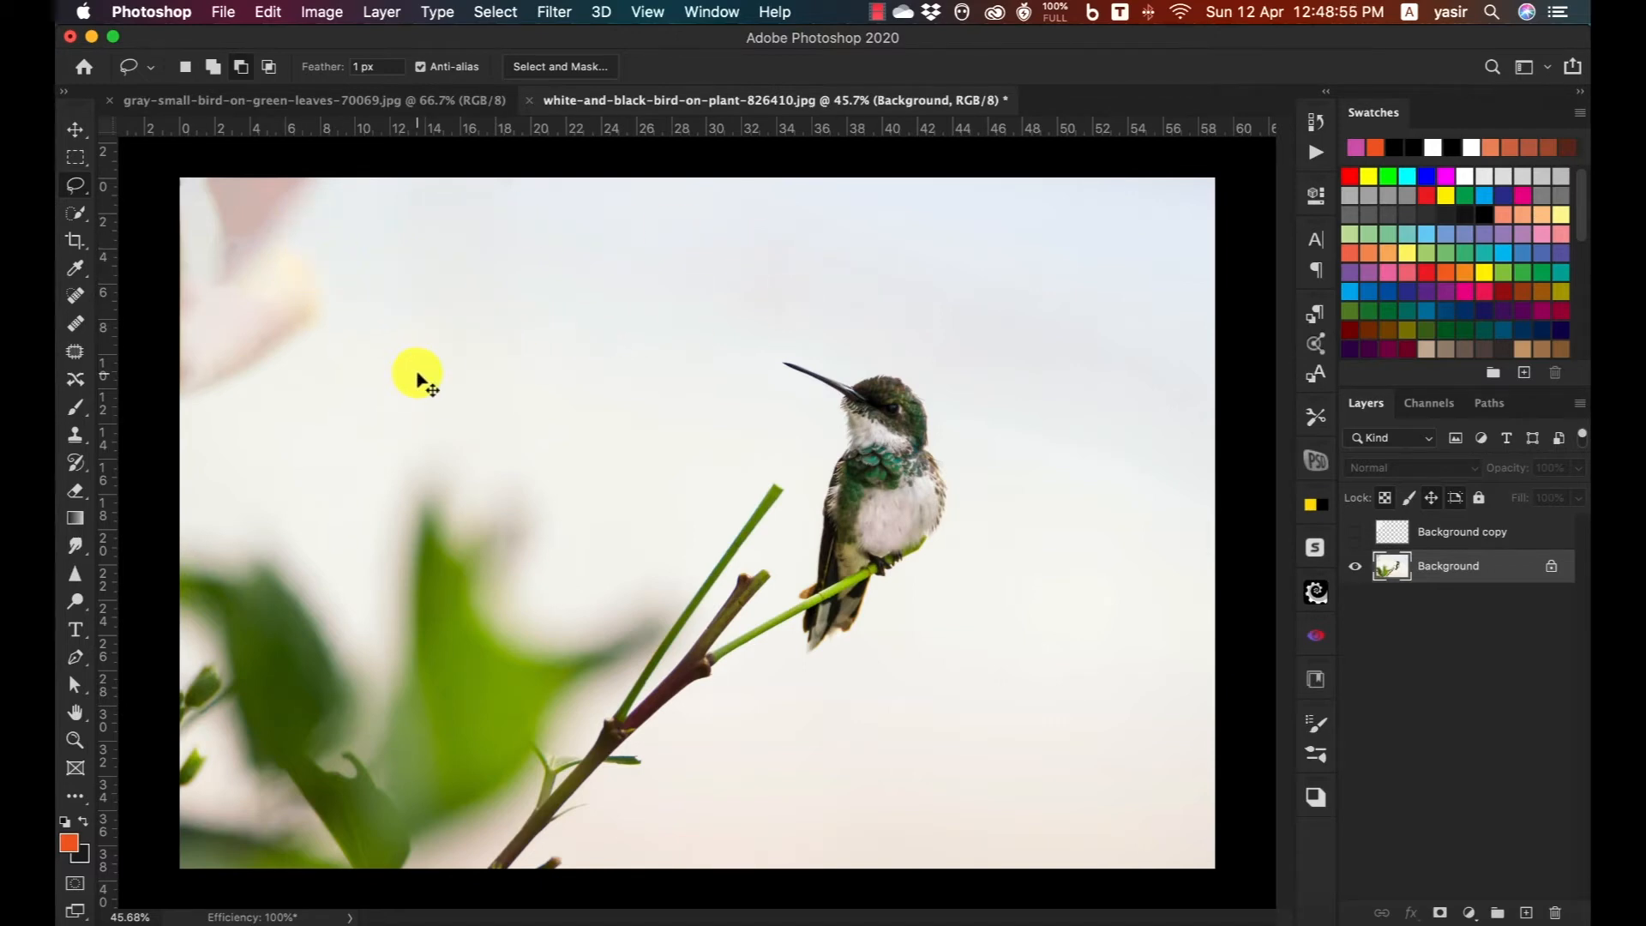
pyautogui.press('super+z')
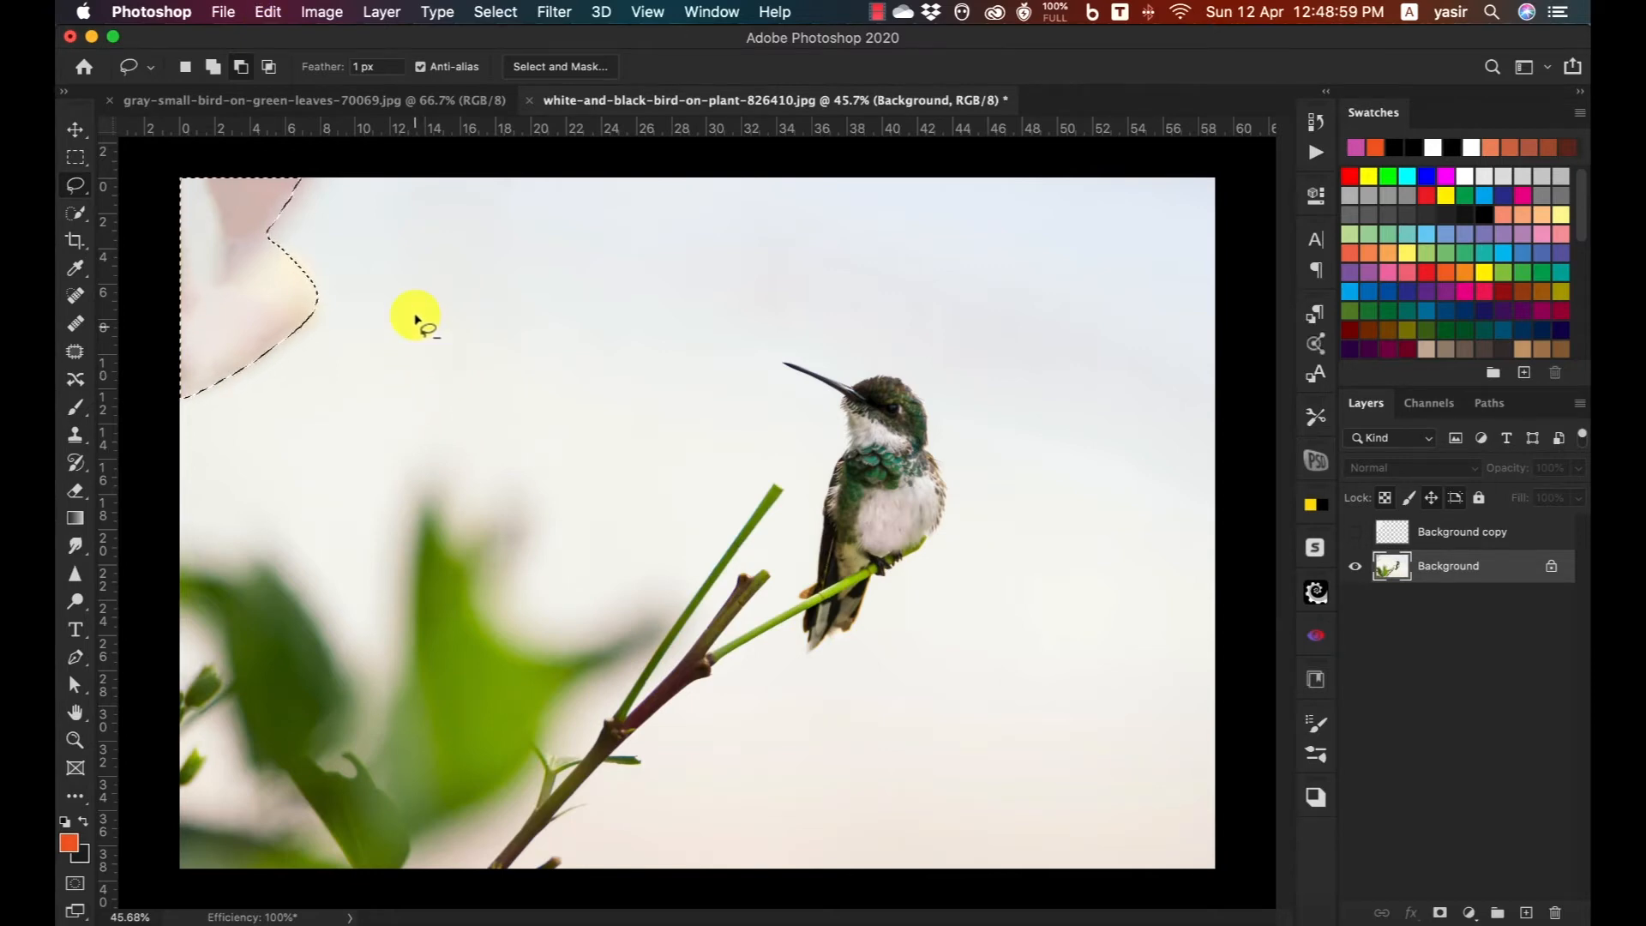
pyautogui.click(268, 12)
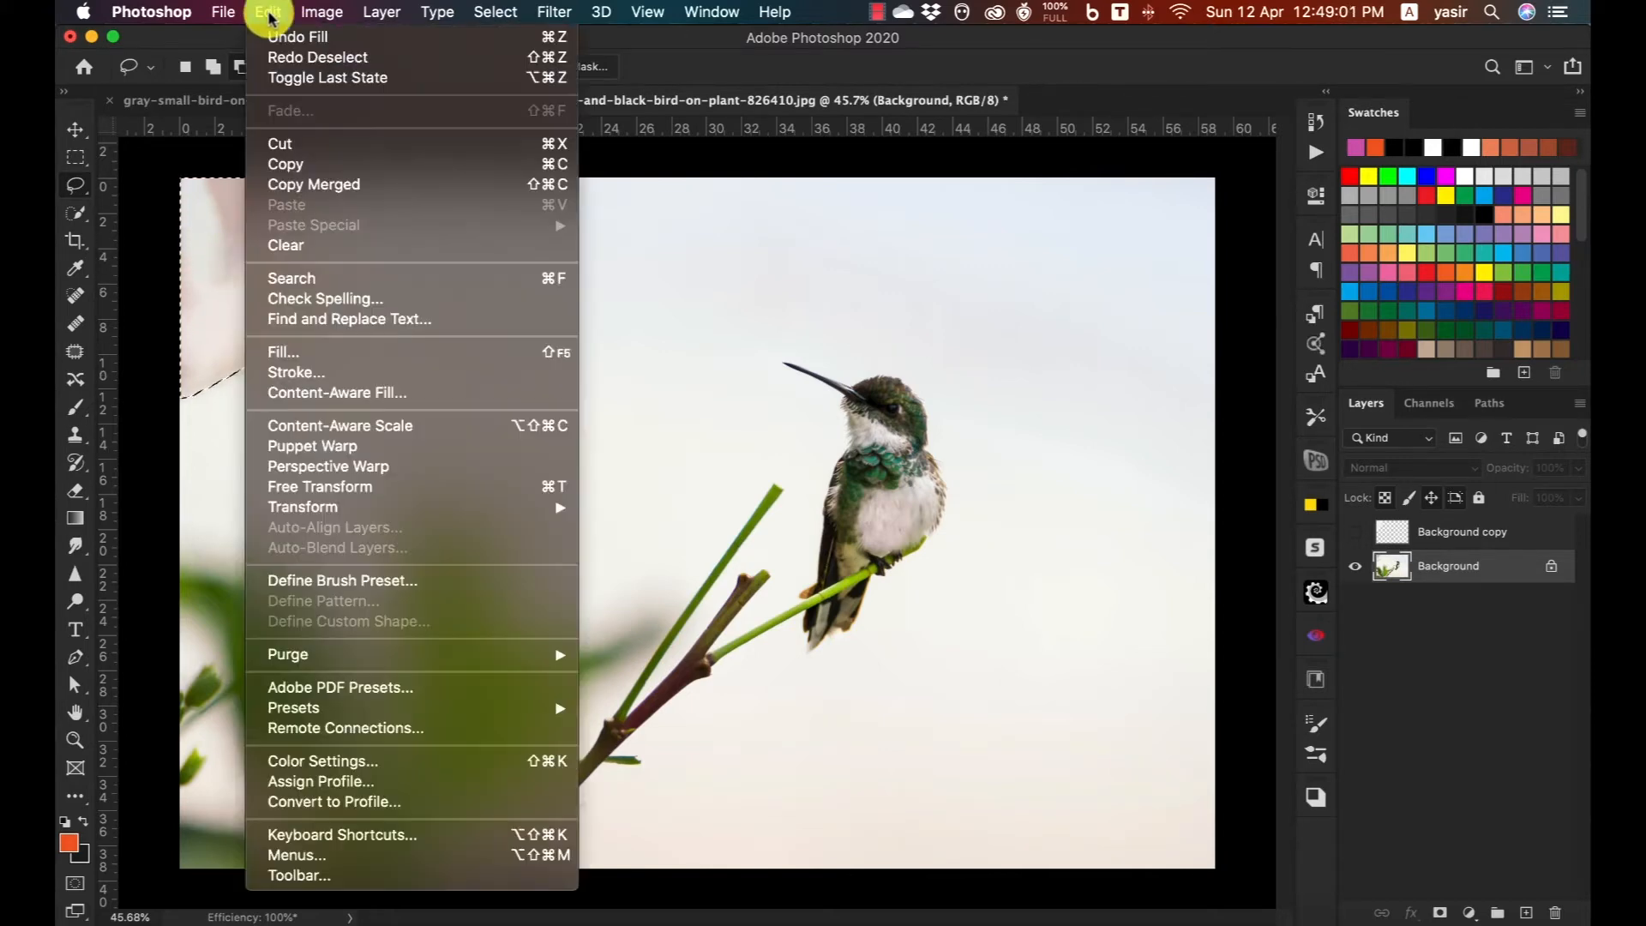
pyautogui.click(351, 395)
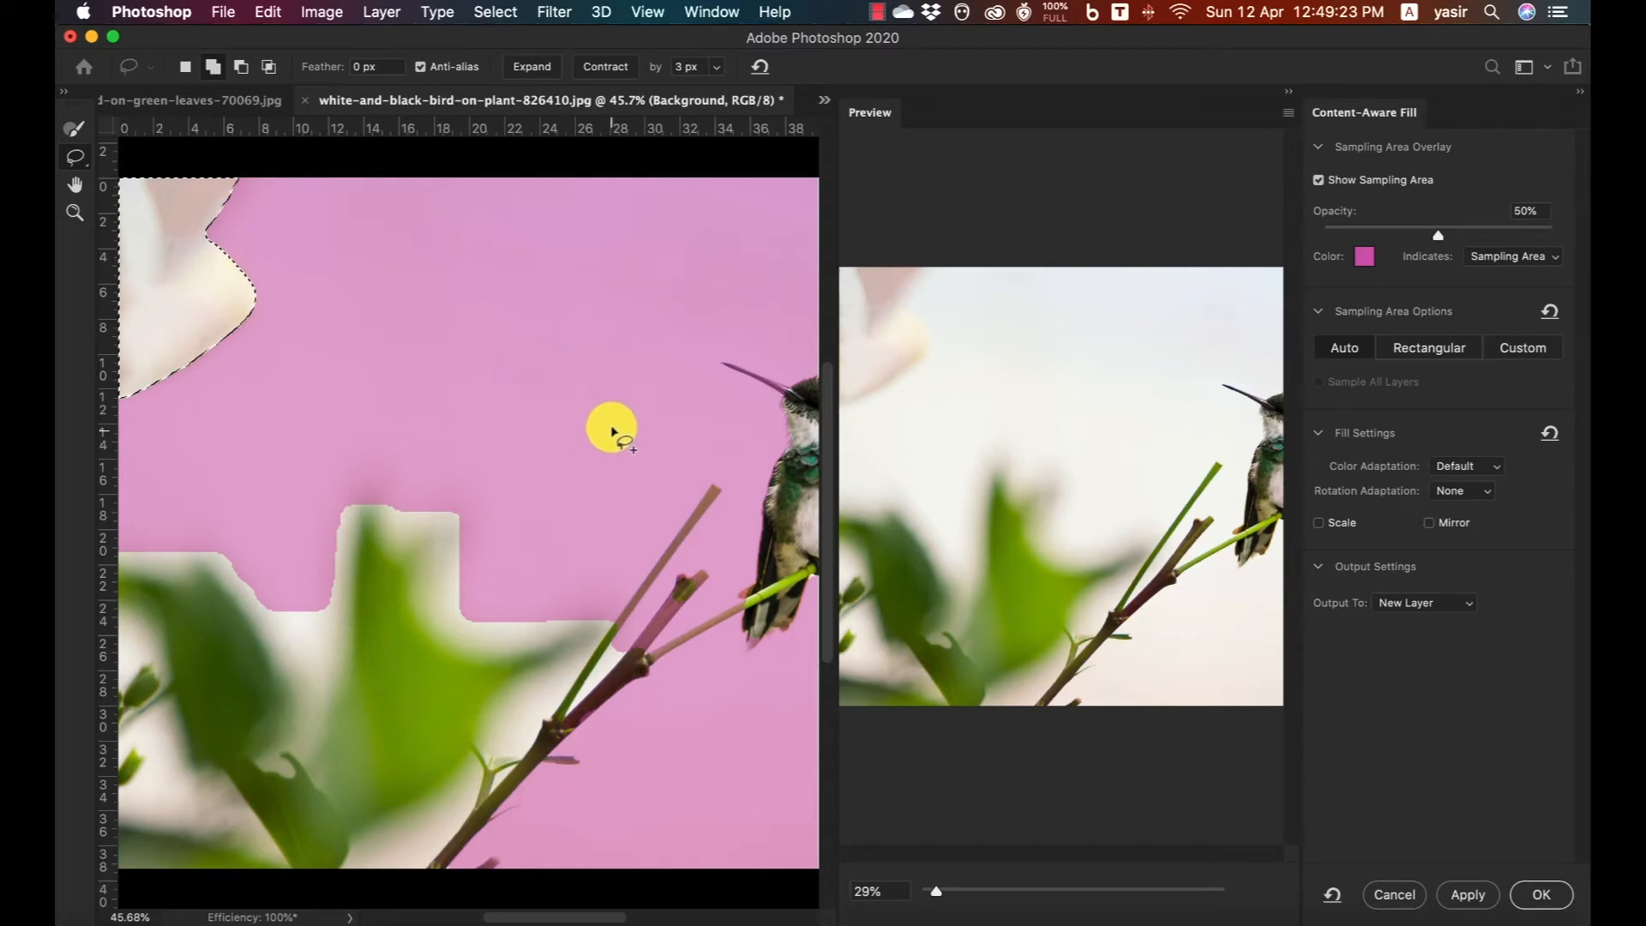
pyautogui.click(74, 214)
pyautogui.moveTo(547, 412)
pyautogui.mouseDown()
pyautogui.moveTo(426, 338)
pyautogui.moveTo(503, 466)
pyautogui.moveTo(540, 434)
pyautogui.mouseUp()
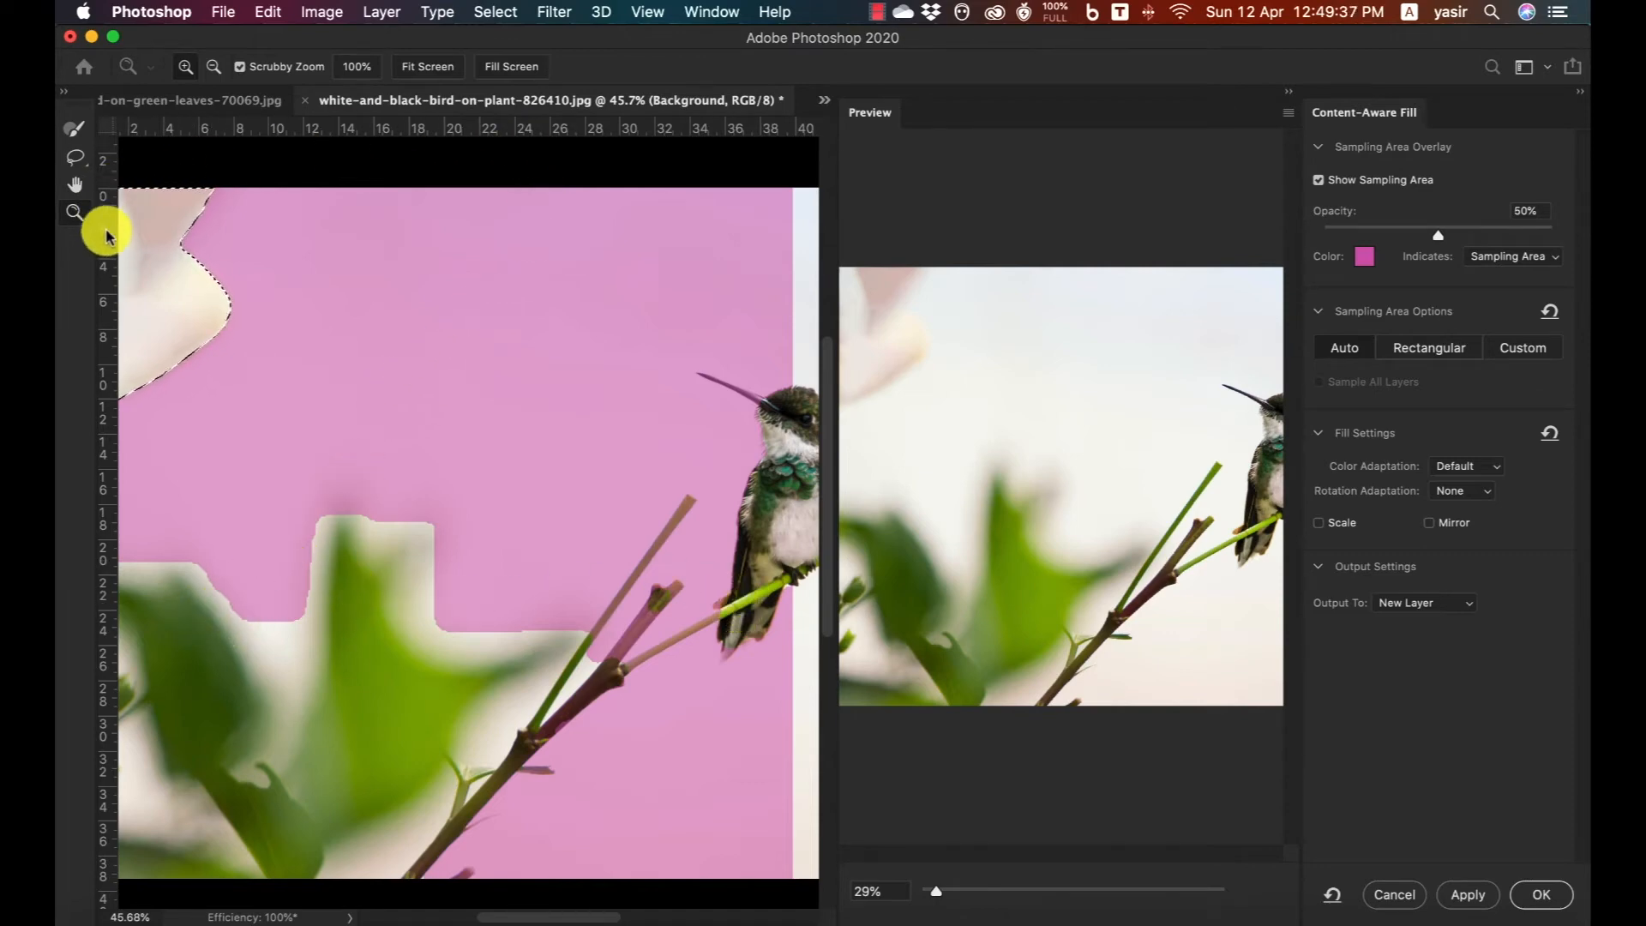
# Subtract the bird, branch and stems from the sampling area with the Sampling Brush at size 100.
pyautogui.click(76, 129)
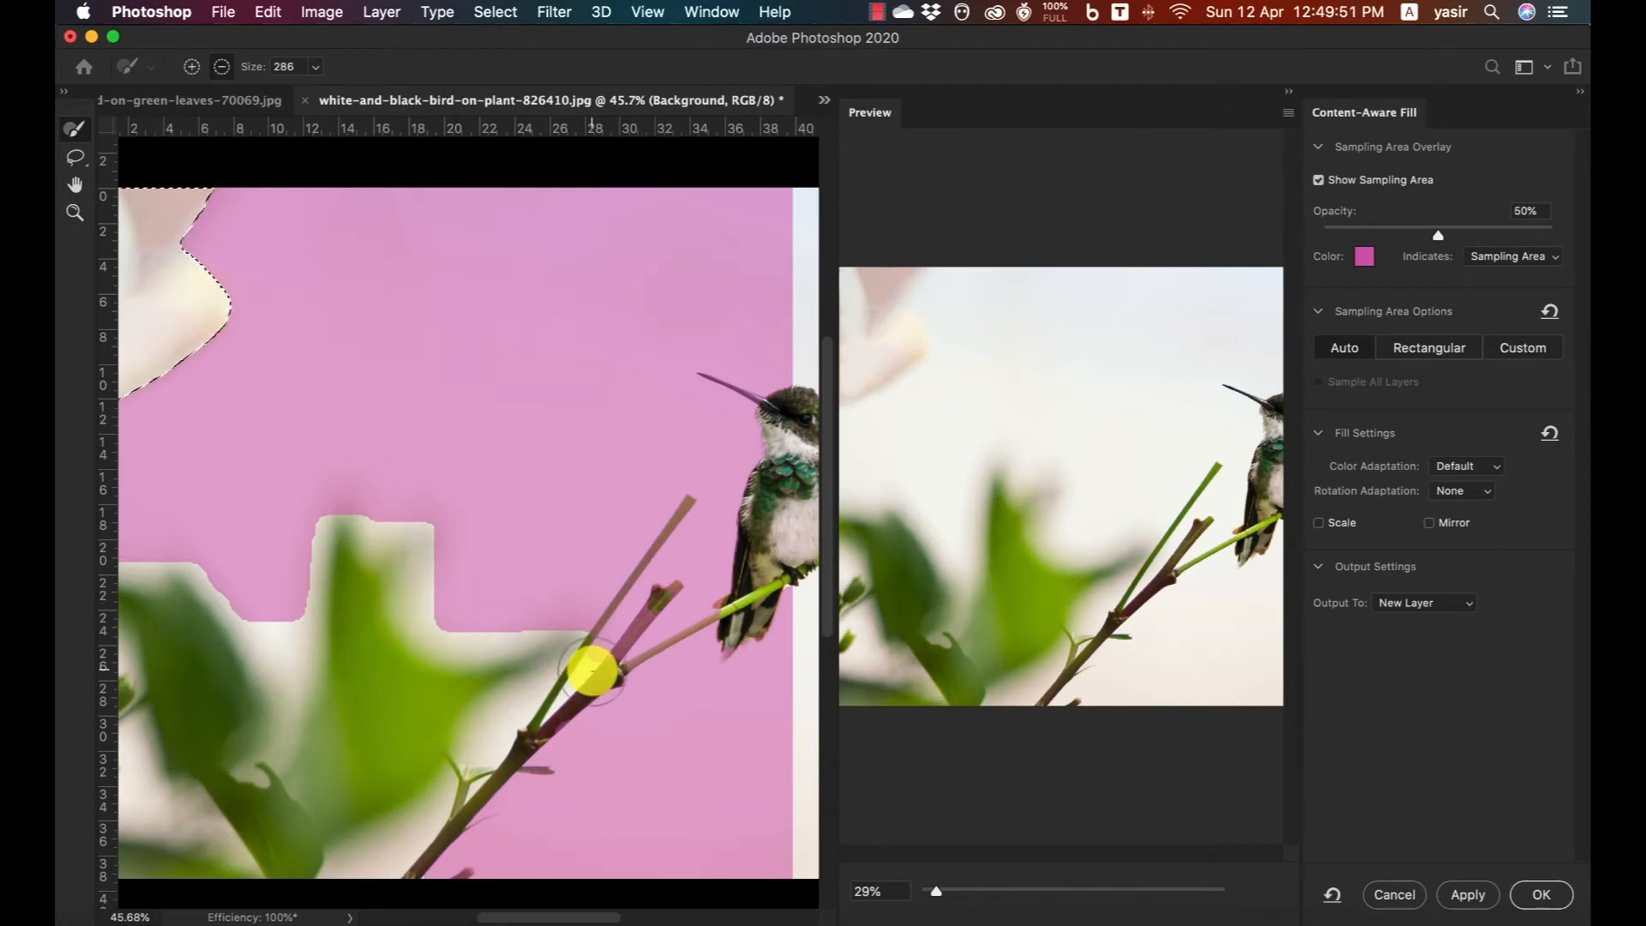
pyautogui.press('[')
pyautogui.press('[')
pyautogui.press('[')
pyautogui.press('[')
pyautogui.press('[')
pyautogui.press('[')
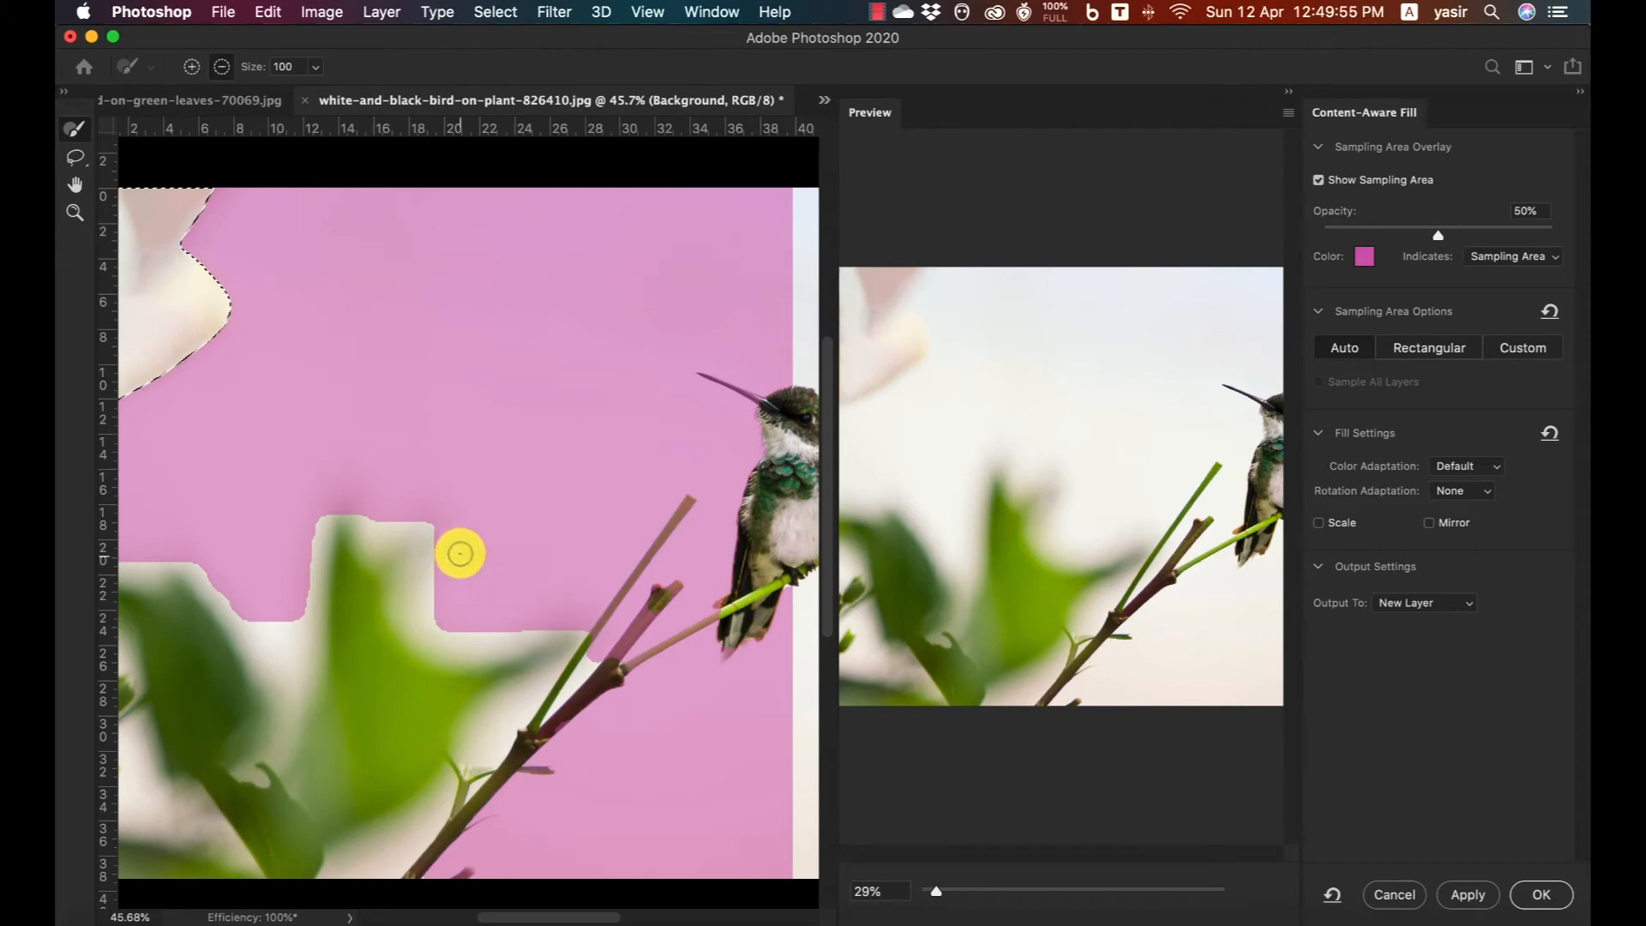
pyautogui.moveTo(595, 642)
pyautogui.mouseDown()
pyautogui.moveTo(690, 499)
pyautogui.moveTo(604, 665)
pyautogui.moveTo(686, 568)
pyautogui.moveTo(616, 676)
pyautogui.moveTo(632, 667)
pyautogui.moveTo(571, 707)
pyautogui.moveTo(432, 886)
pyautogui.moveTo(459, 873)
pyautogui.moveTo(421, 881)
pyautogui.moveTo(533, 741)
pyautogui.moveTo(544, 770)
pyautogui.moveTo(655, 636)
pyautogui.moveTo(747, 596)
pyautogui.moveTo(719, 639)
pyautogui.moveTo(754, 636)
pyautogui.moveTo(729, 654)
pyautogui.moveTo(734, 572)
pyautogui.moveTo(705, 603)
pyautogui.moveTo(768, 398)
pyautogui.moveTo(701, 371)
pyautogui.moveTo(811, 375)
pyautogui.moveTo(829, 394)
pyautogui.moveTo(808, 419)
pyautogui.moveTo(805, 524)
pyautogui.moveTo(773, 622)
pyautogui.moveTo(773, 608)
pyautogui.moveTo(707, 661)
pyautogui.moveTo(779, 625)
pyautogui.mouseUp()
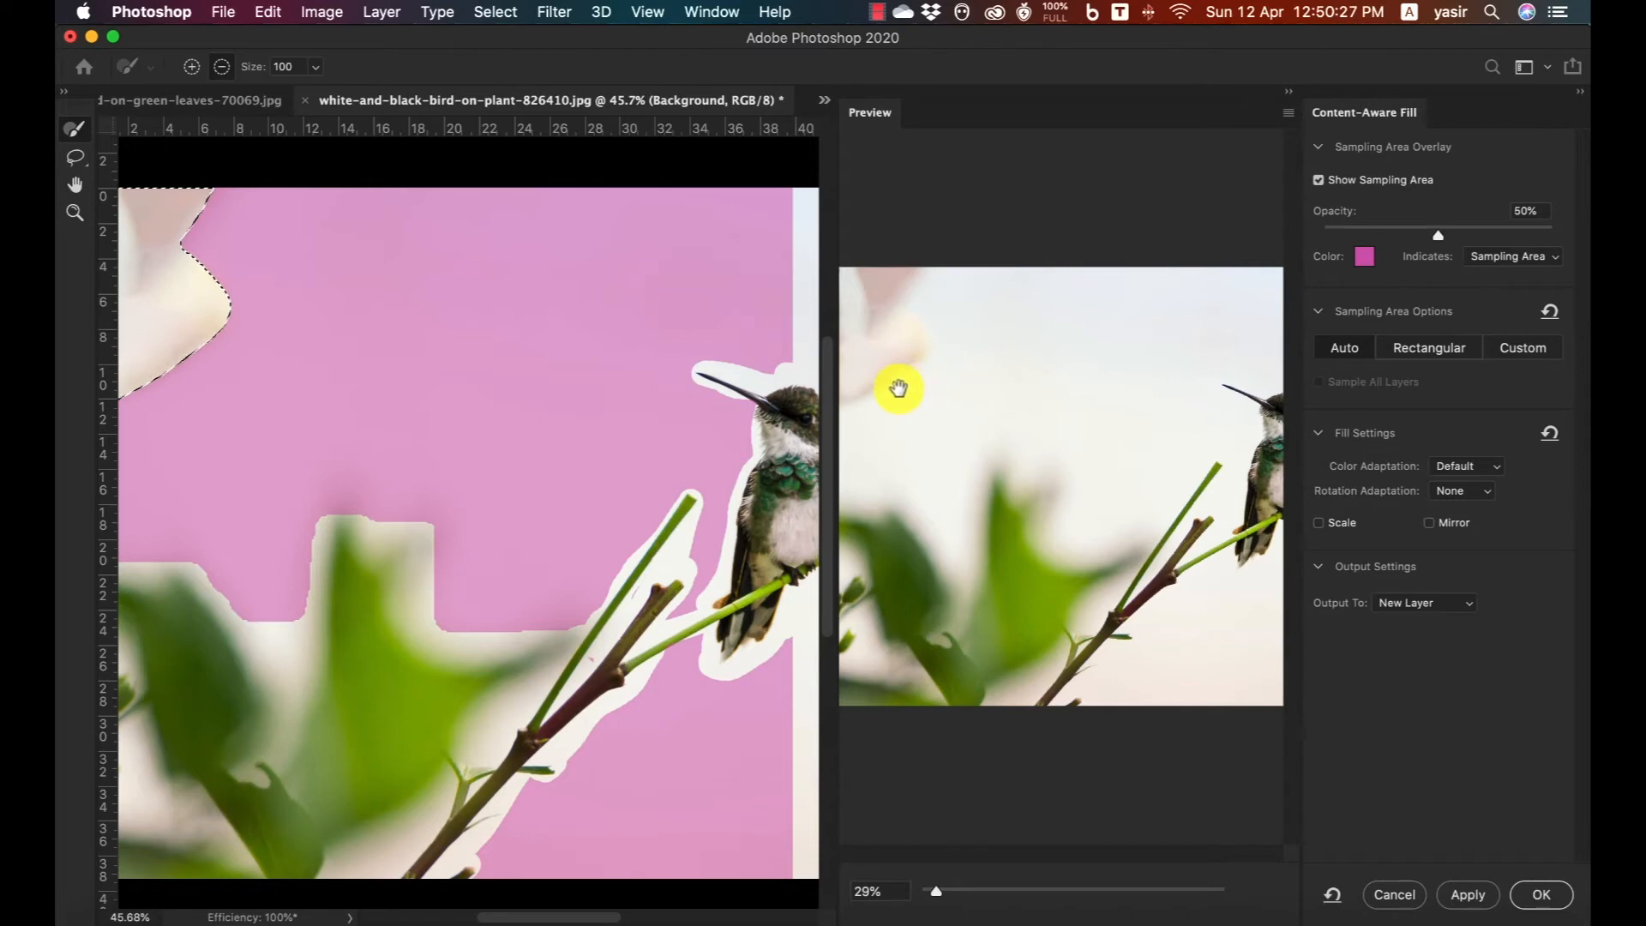
# Enlarge the fill selection outward around the faded flower remnants by lassoing additional areas along its edge.
pyautogui.click(74, 163)
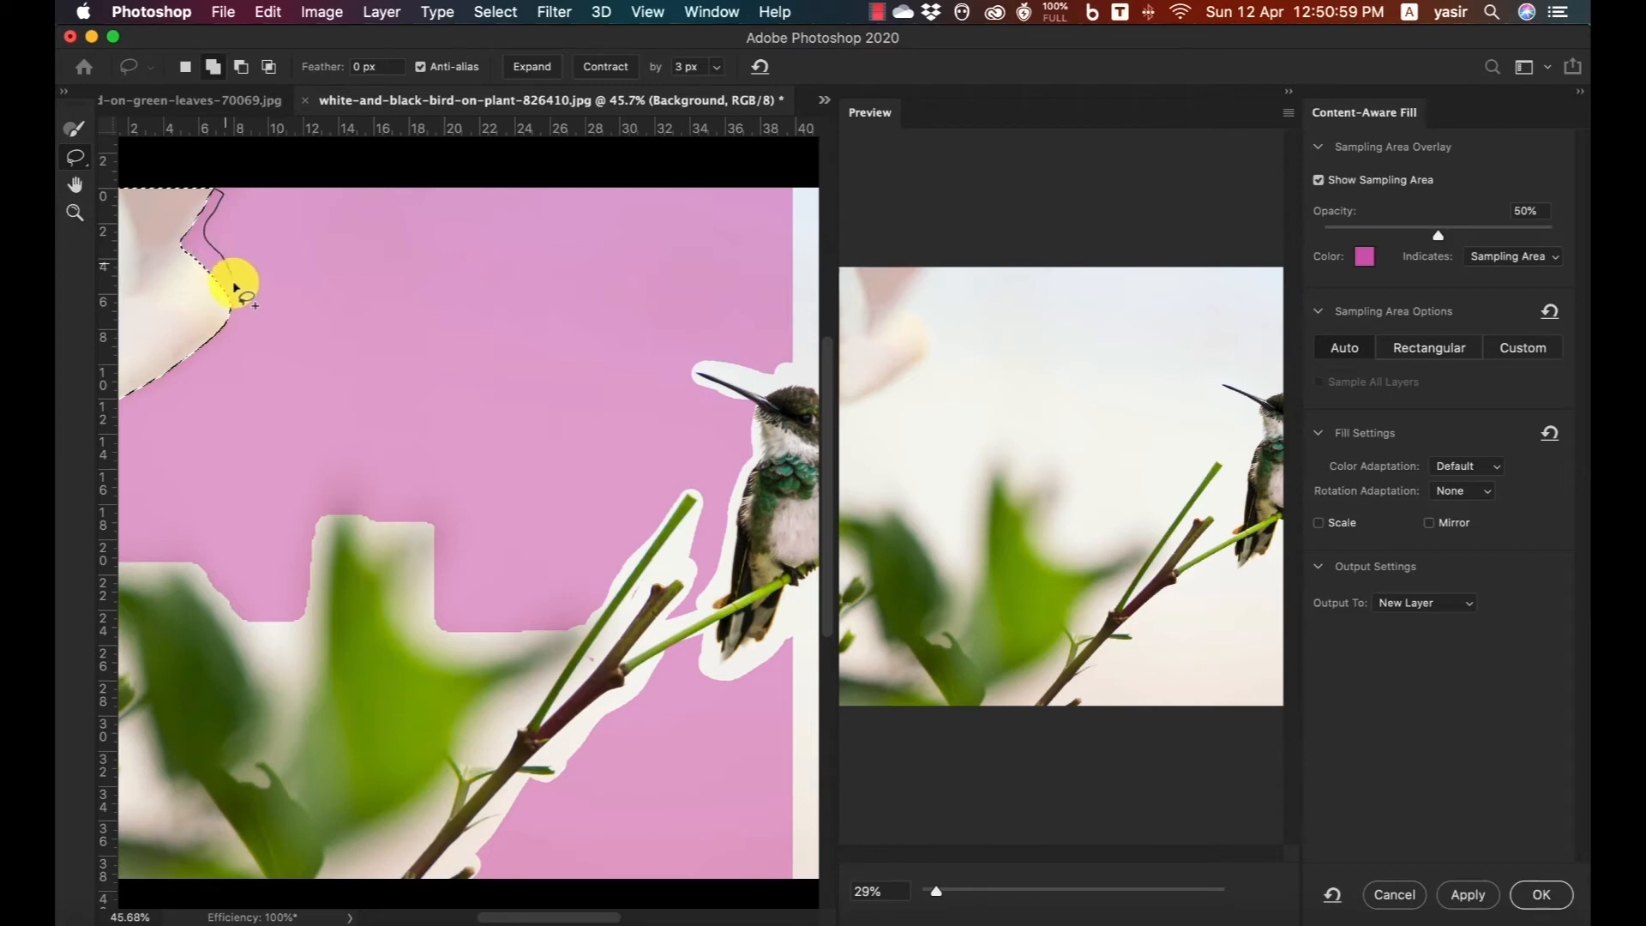
pyautogui.moveTo(192, 378)
pyautogui.mouseDown()
pyautogui.moveTo(113, 426)
pyautogui.moveTo(104, 187)
pyautogui.mouseUp()
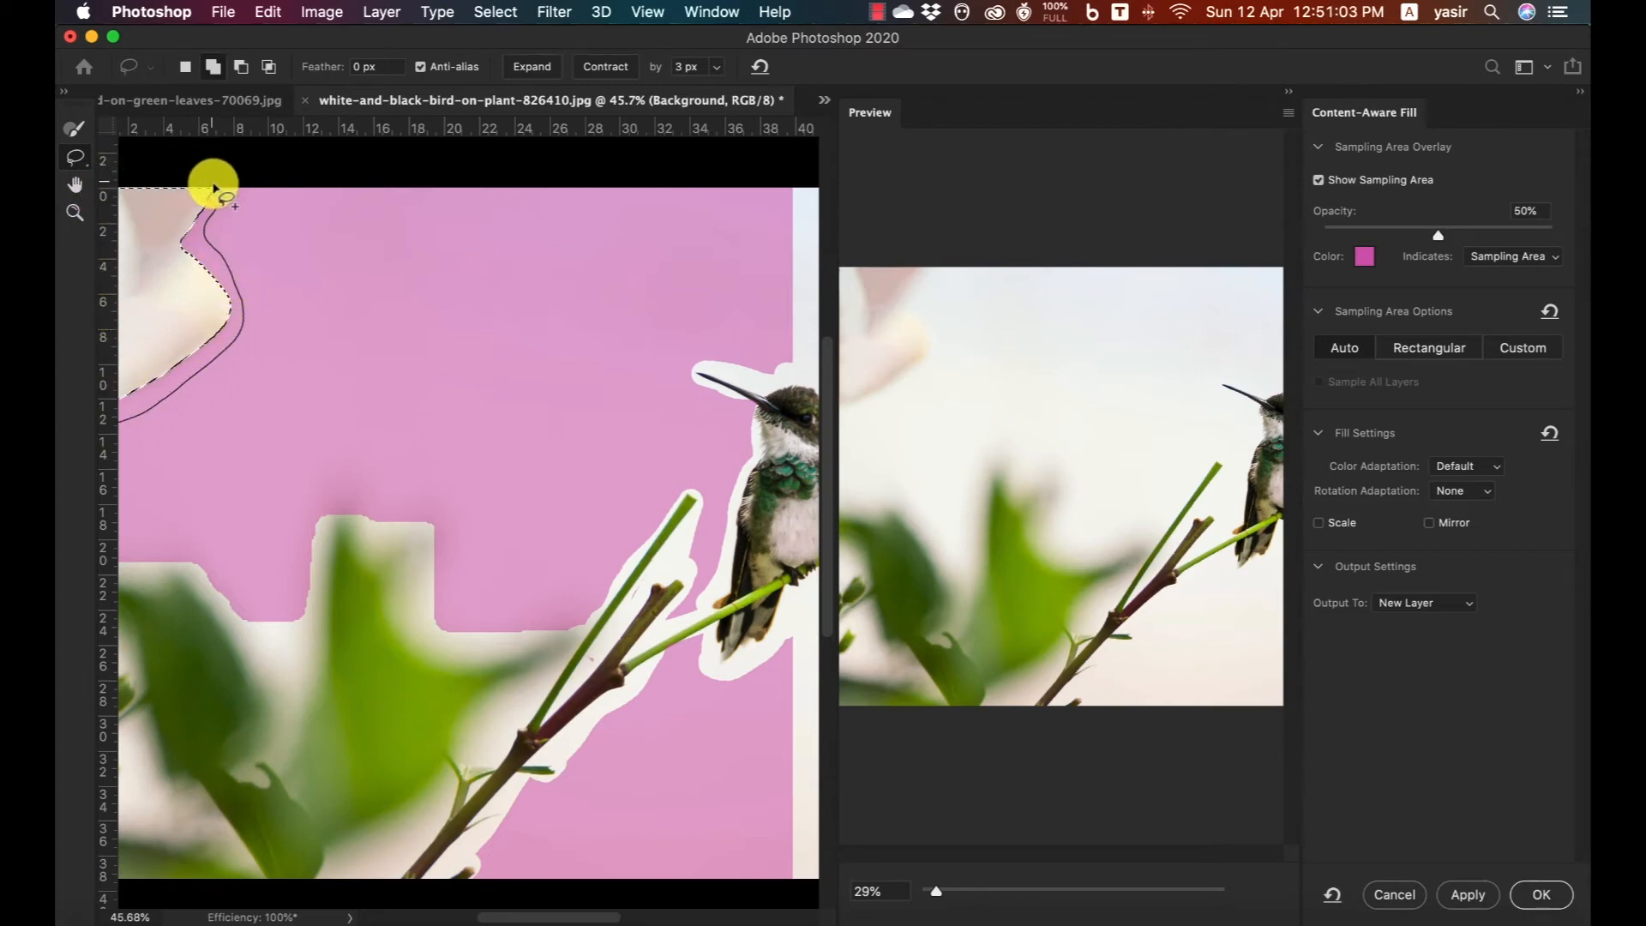
pyautogui.moveTo(217, 195); pyautogui.dragTo(219, 189)
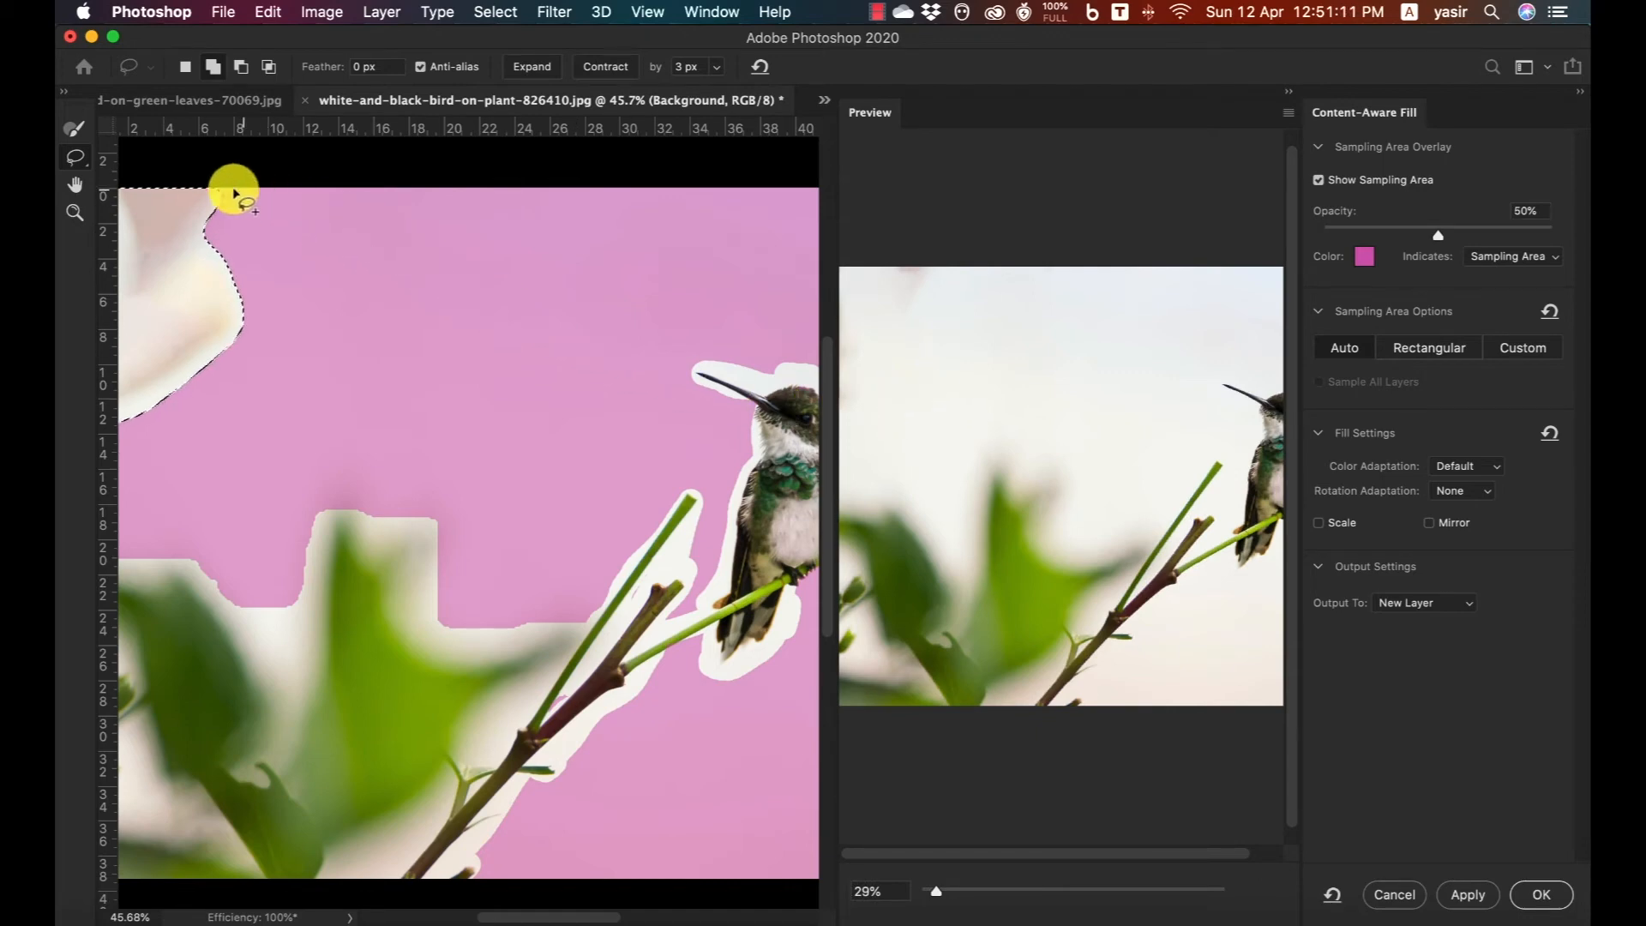
pyautogui.moveTo(240, 208)
pyautogui.mouseDown()
pyautogui.moveTo(253, 335)
pyautogui.moveTo(206, 396)
pyautogui.moveTo(114, 449)
pyautogui.moveTo(95, 294)
pyautogui.moveTo(107, 182)
pyautogui.moveTo(257, 192)
pyautogui.mouseUp()
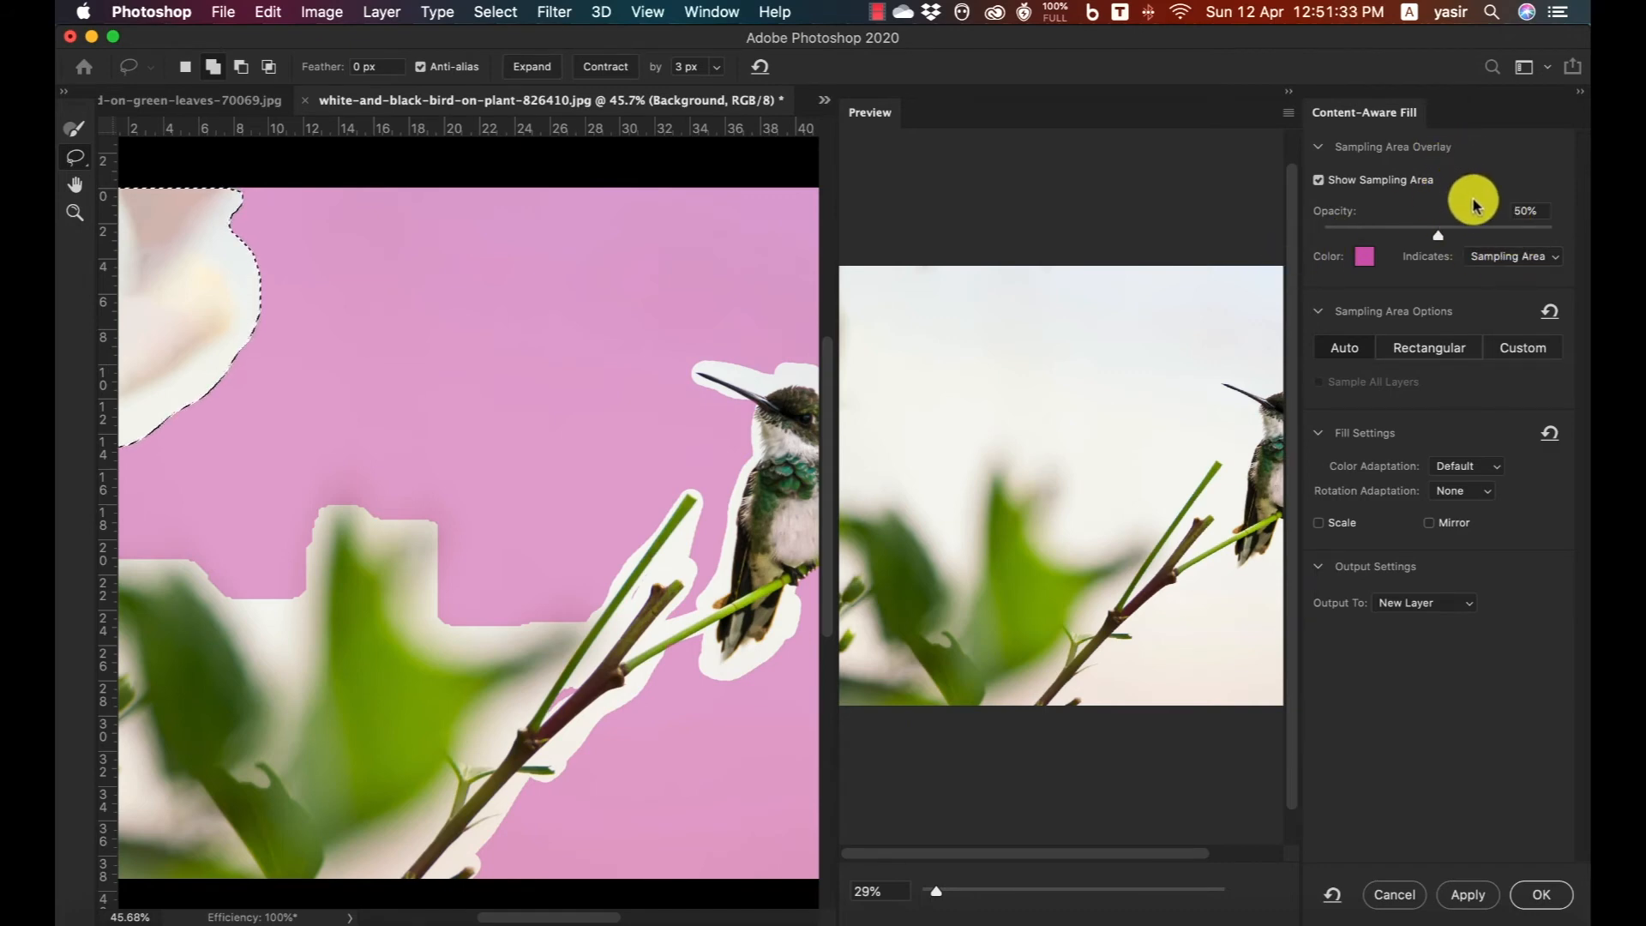
pyautogui.click(1511, 259)
pyautogui.click(1514, 255)
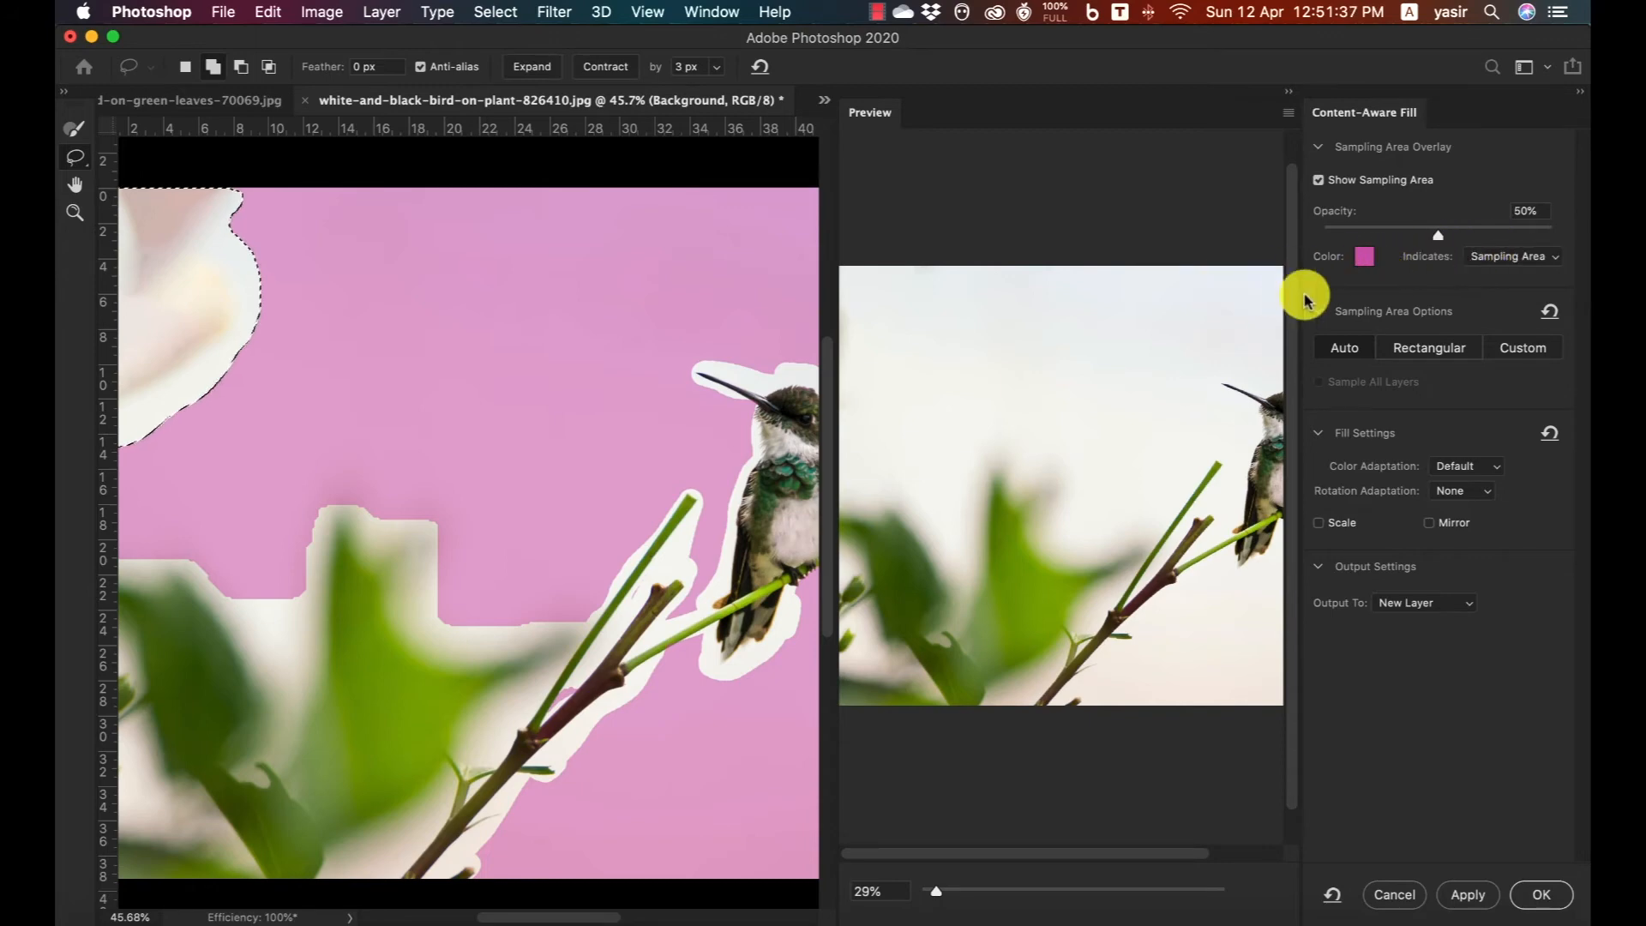
pyautogui.click(1364, 255)
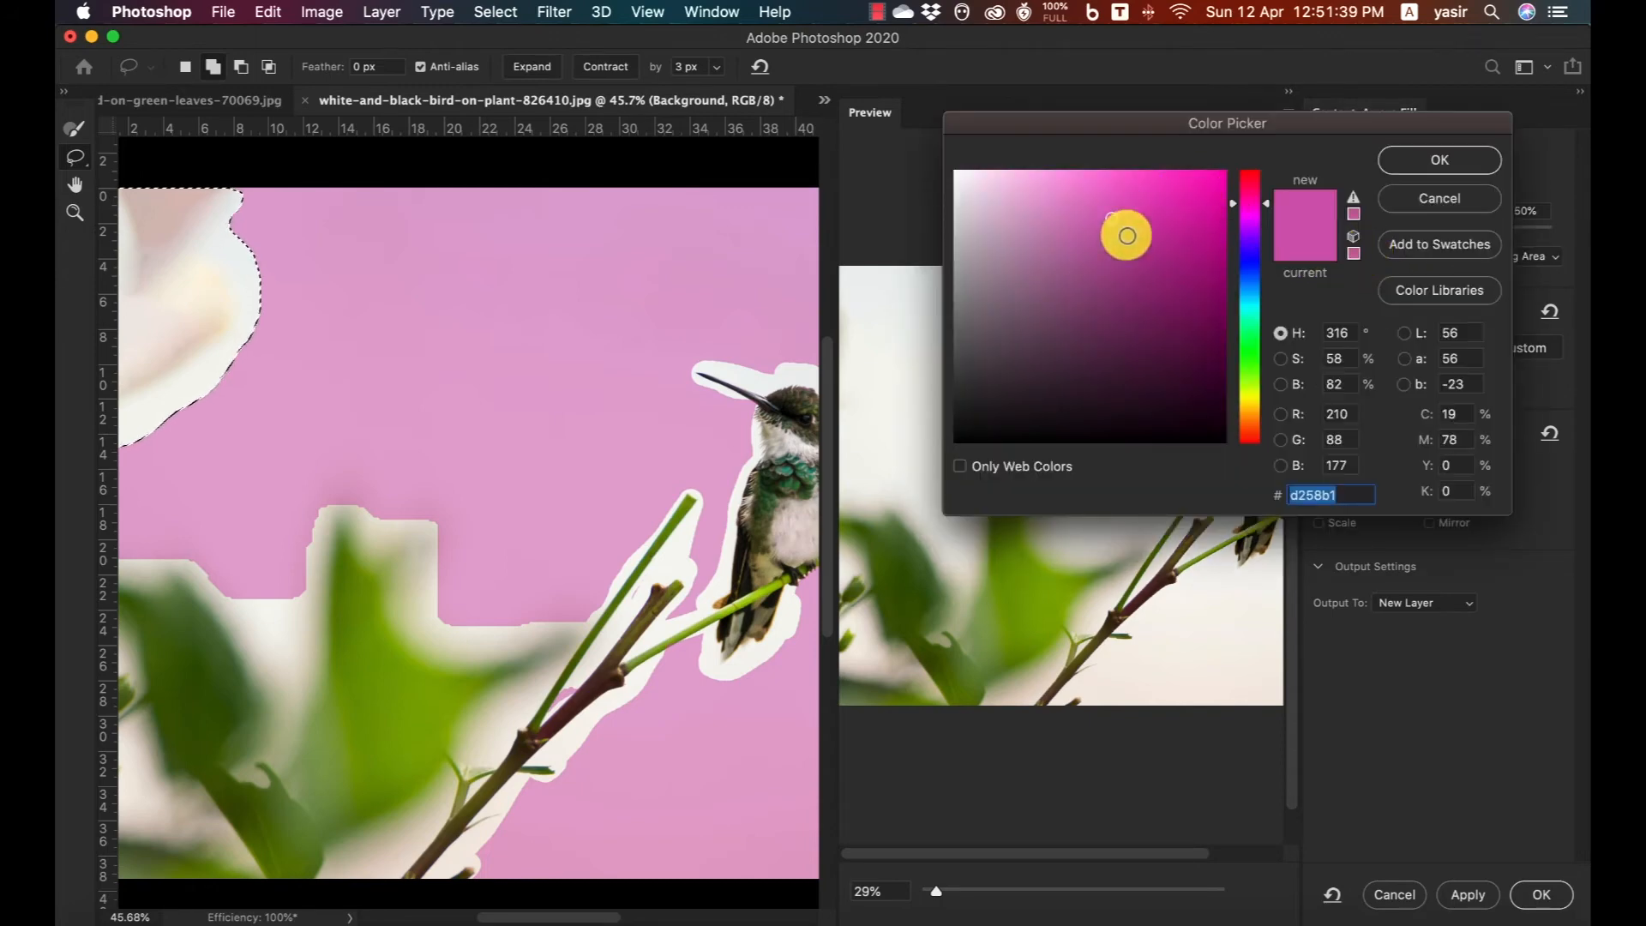
pyautogui.click(1439, 201)
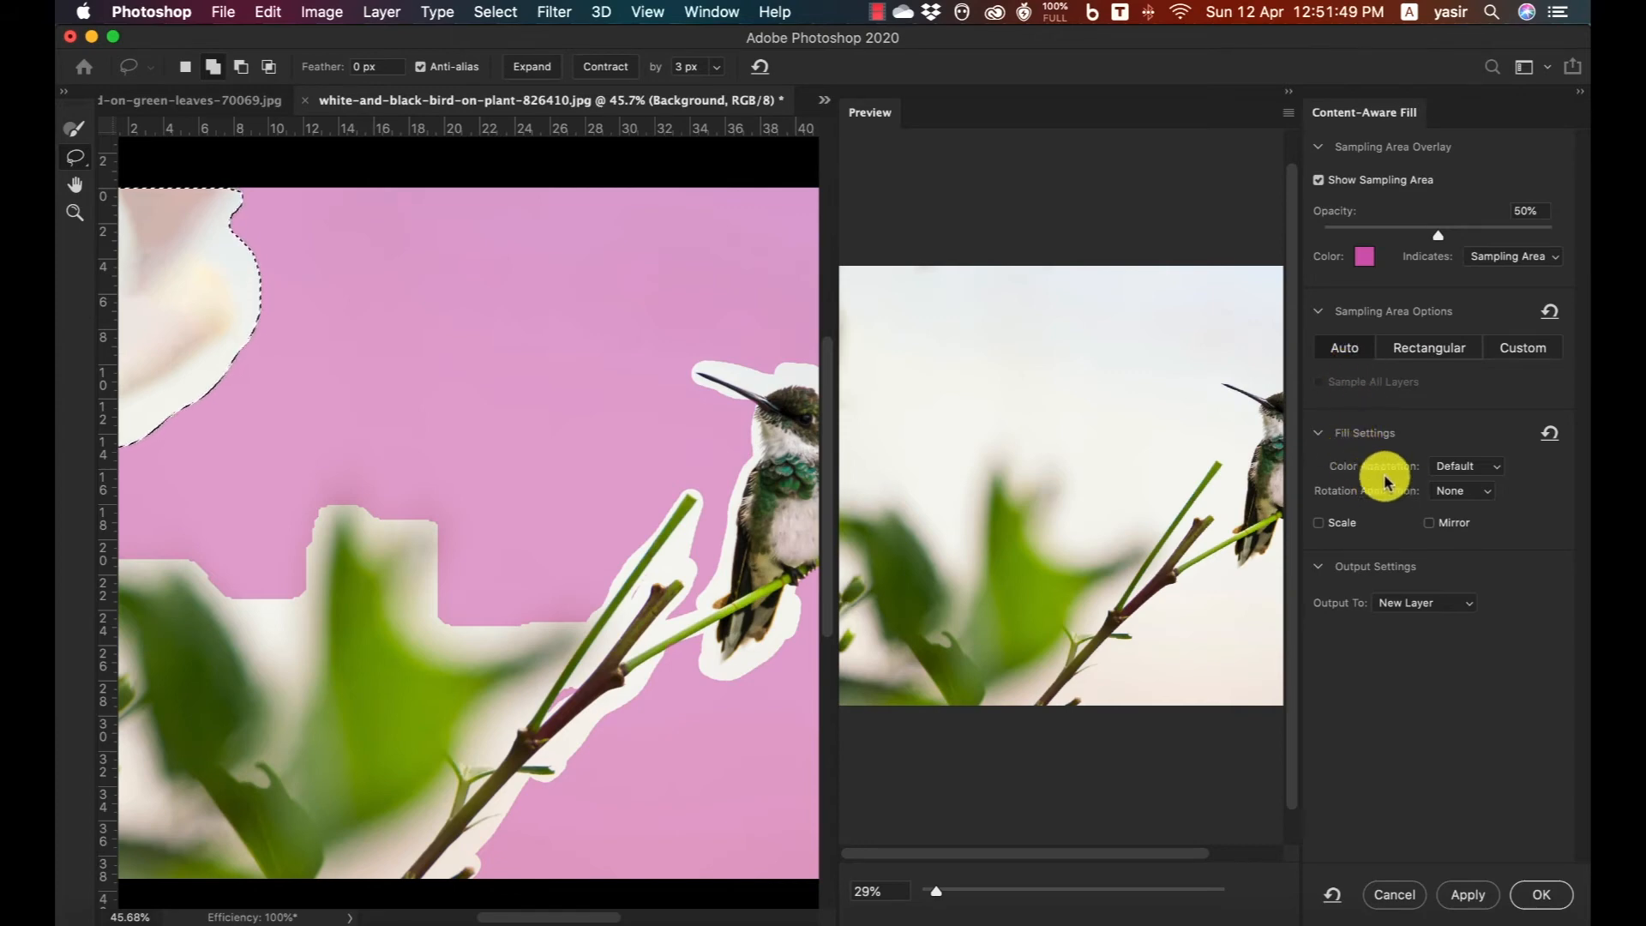
# Compare the Very High, High and Default color adaptation options for the fill, settling on High with rotation adaptation at None.
pyautogui.click(1446, 473)
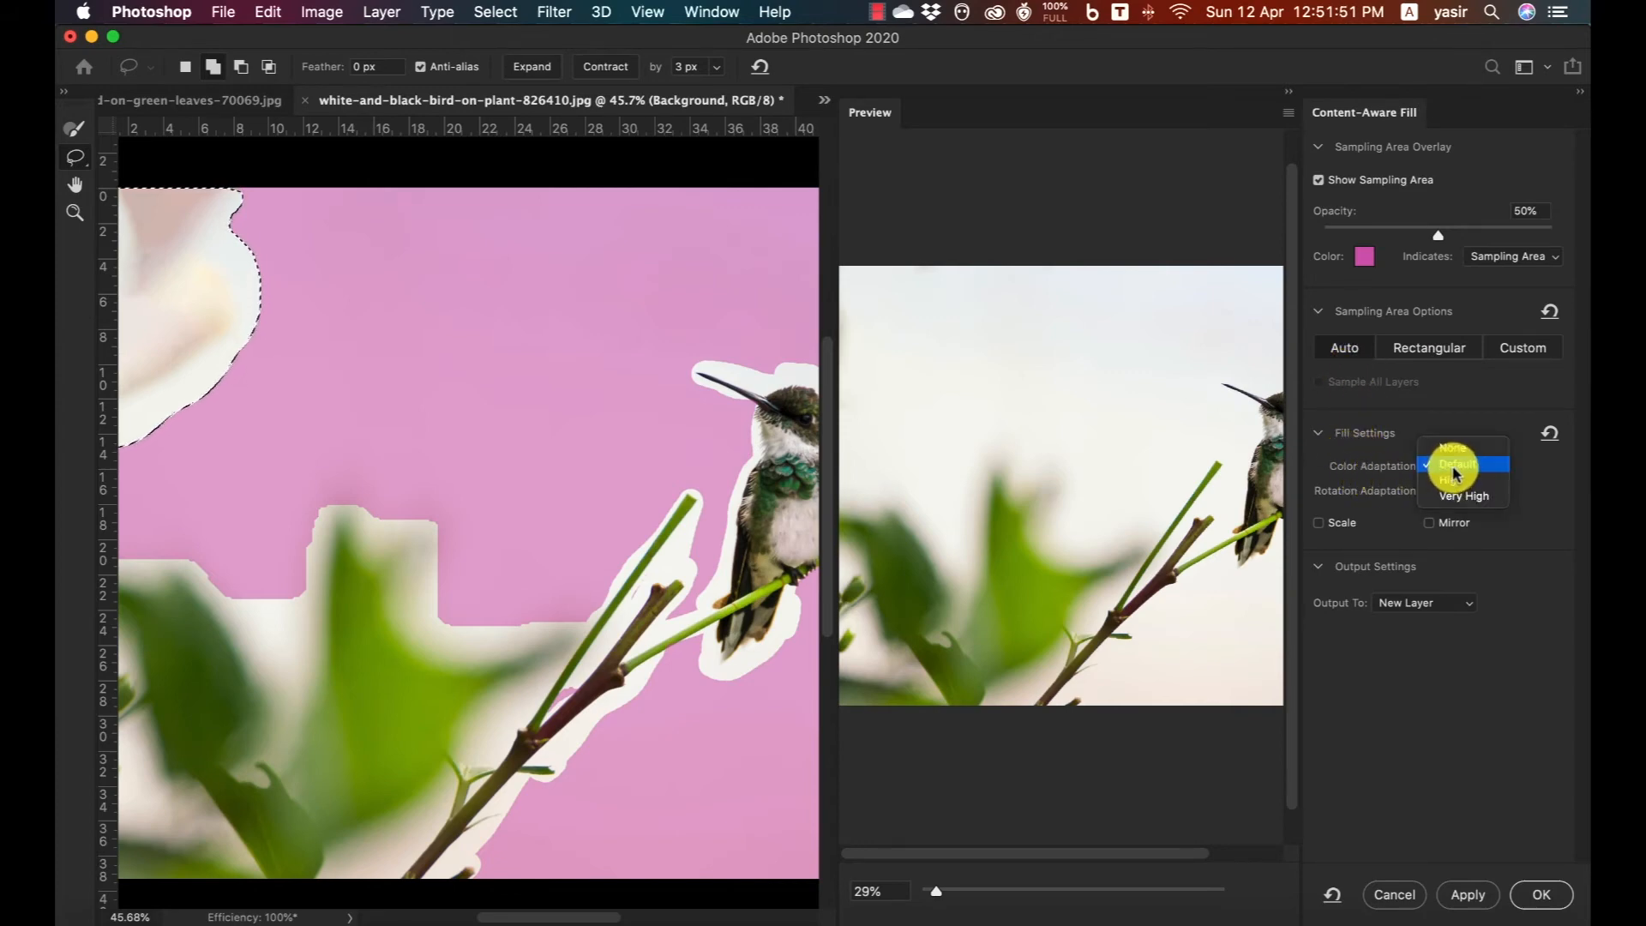
pyautogui.click(1457, 496)
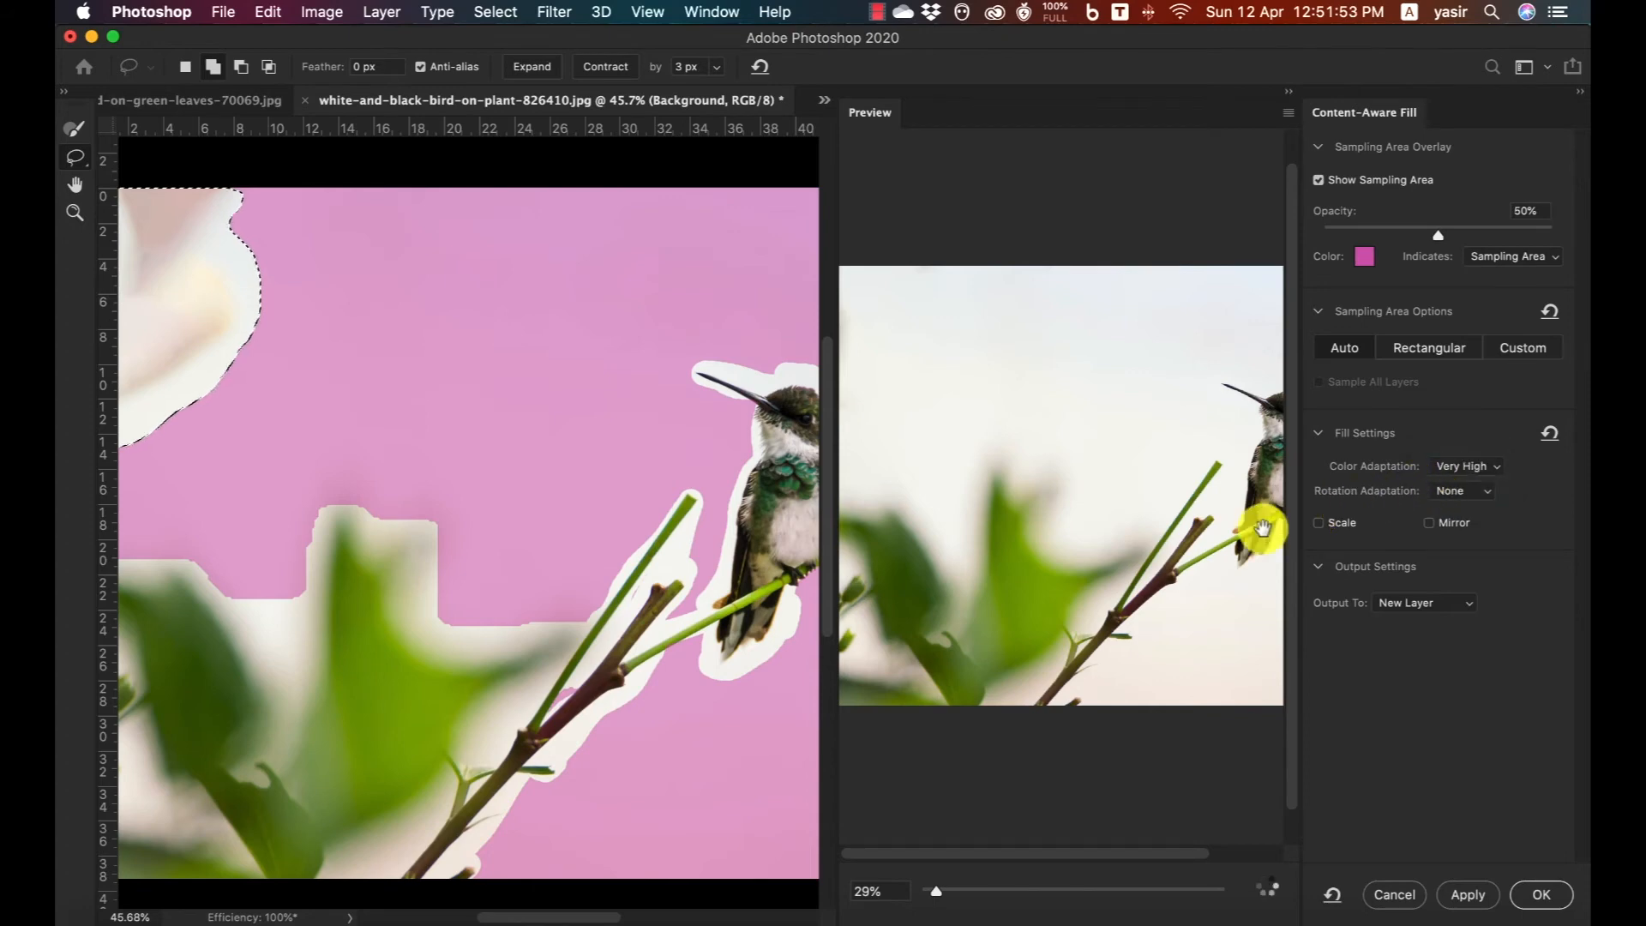
pyautogui.click(1204, 883)
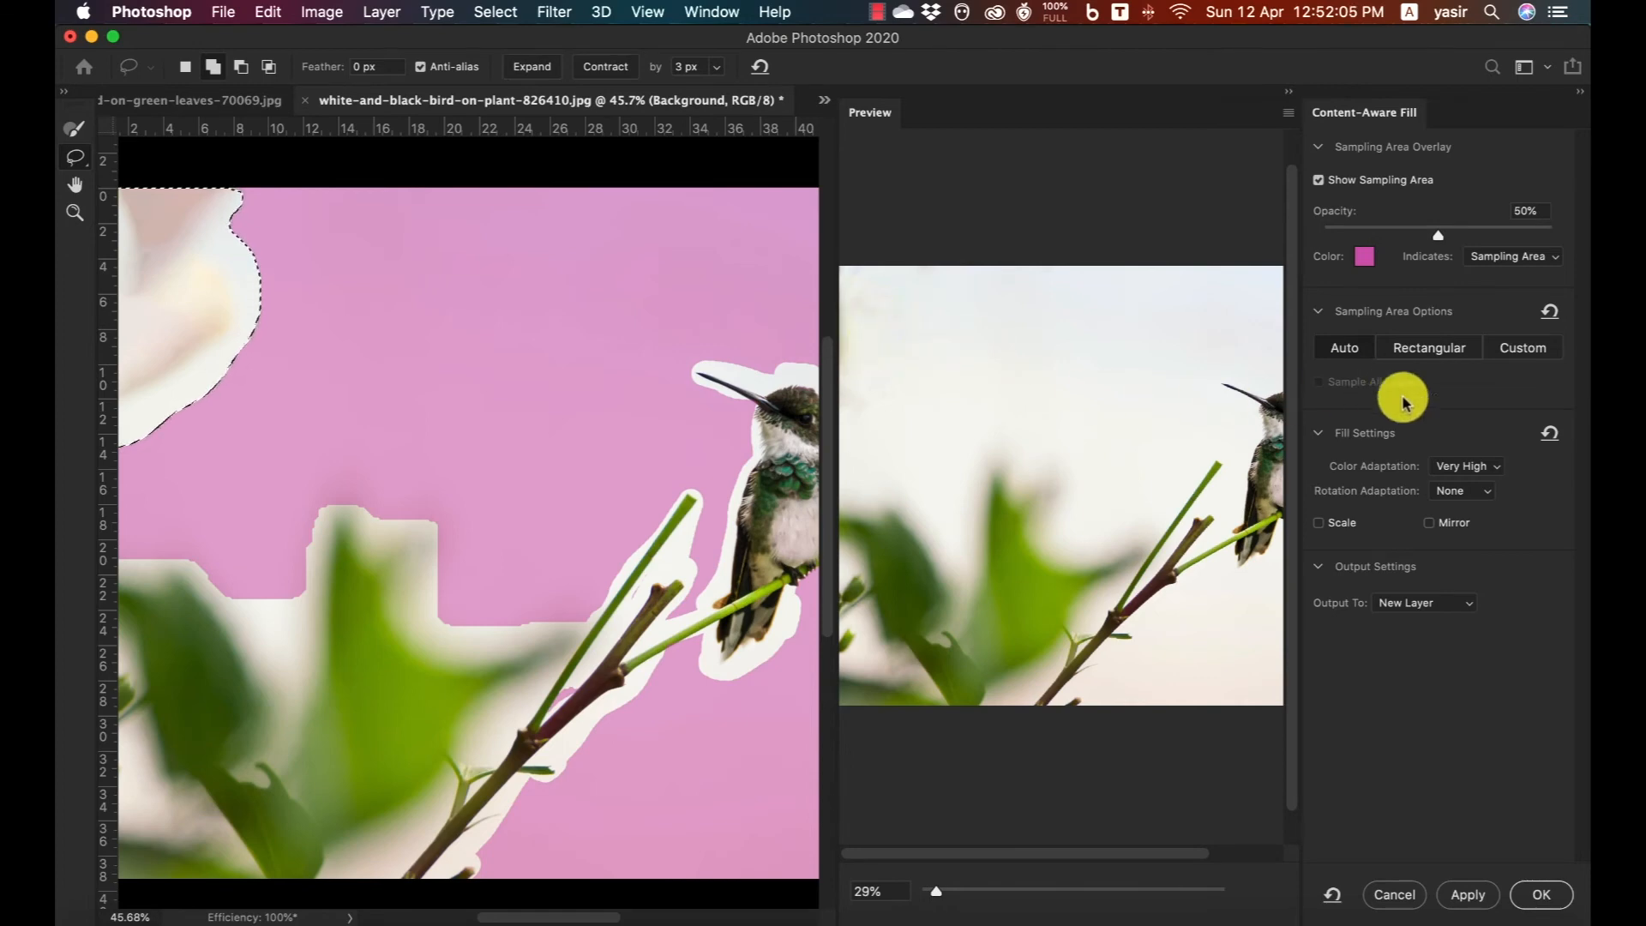
pyautogui.click(1448, 468)
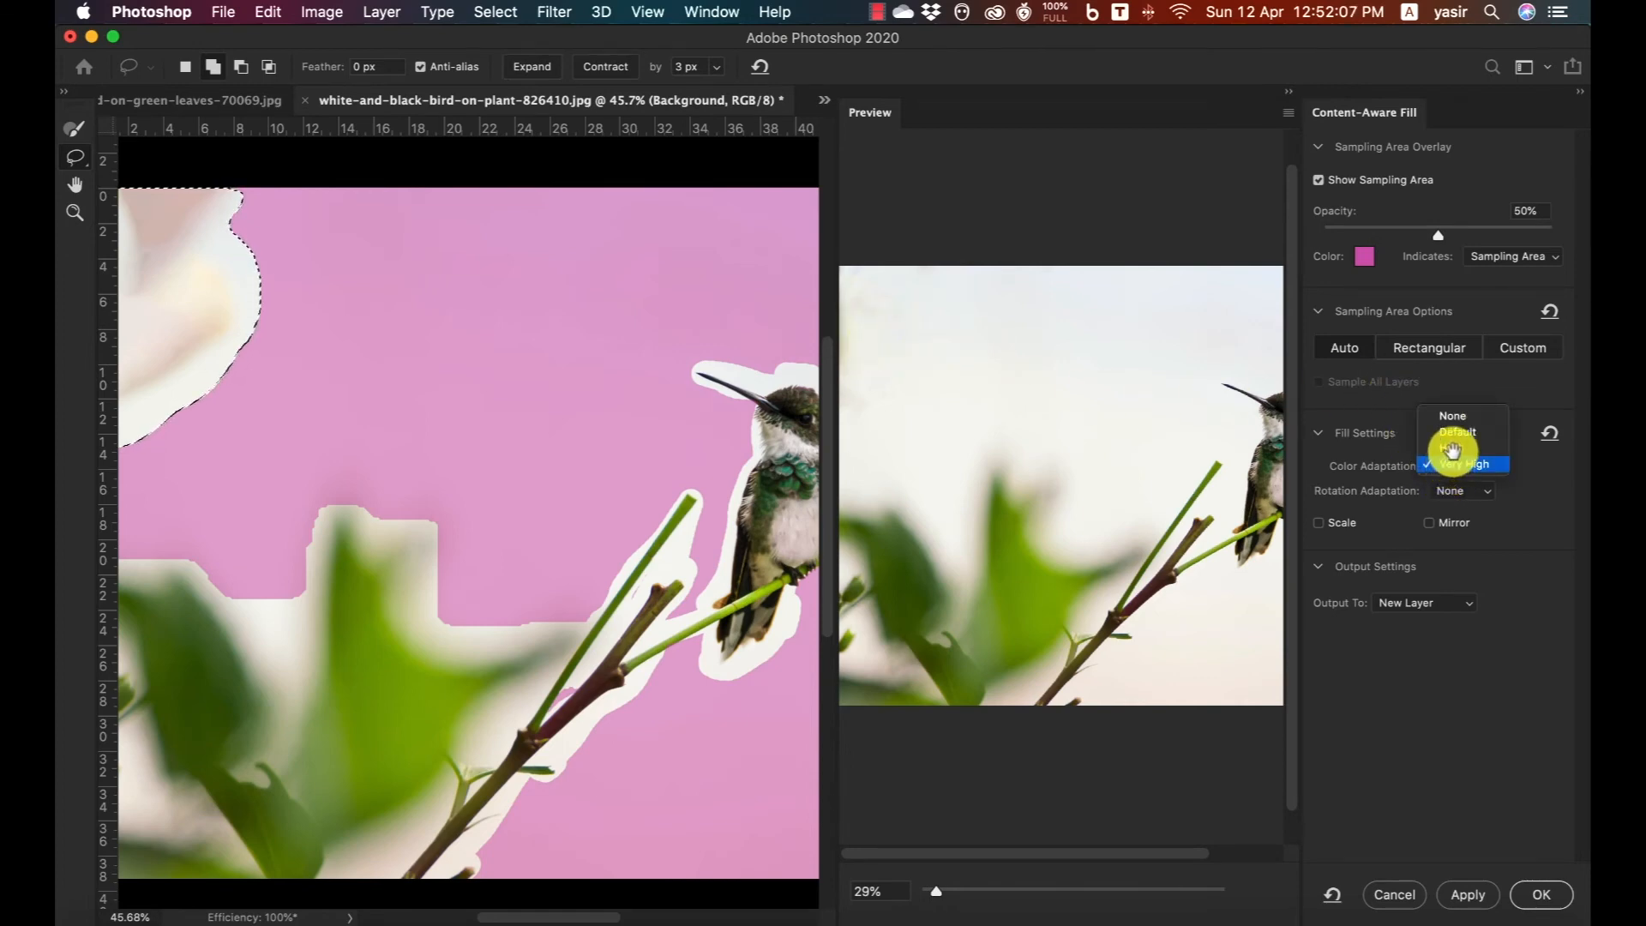
pyautogui.click(1451, 449)
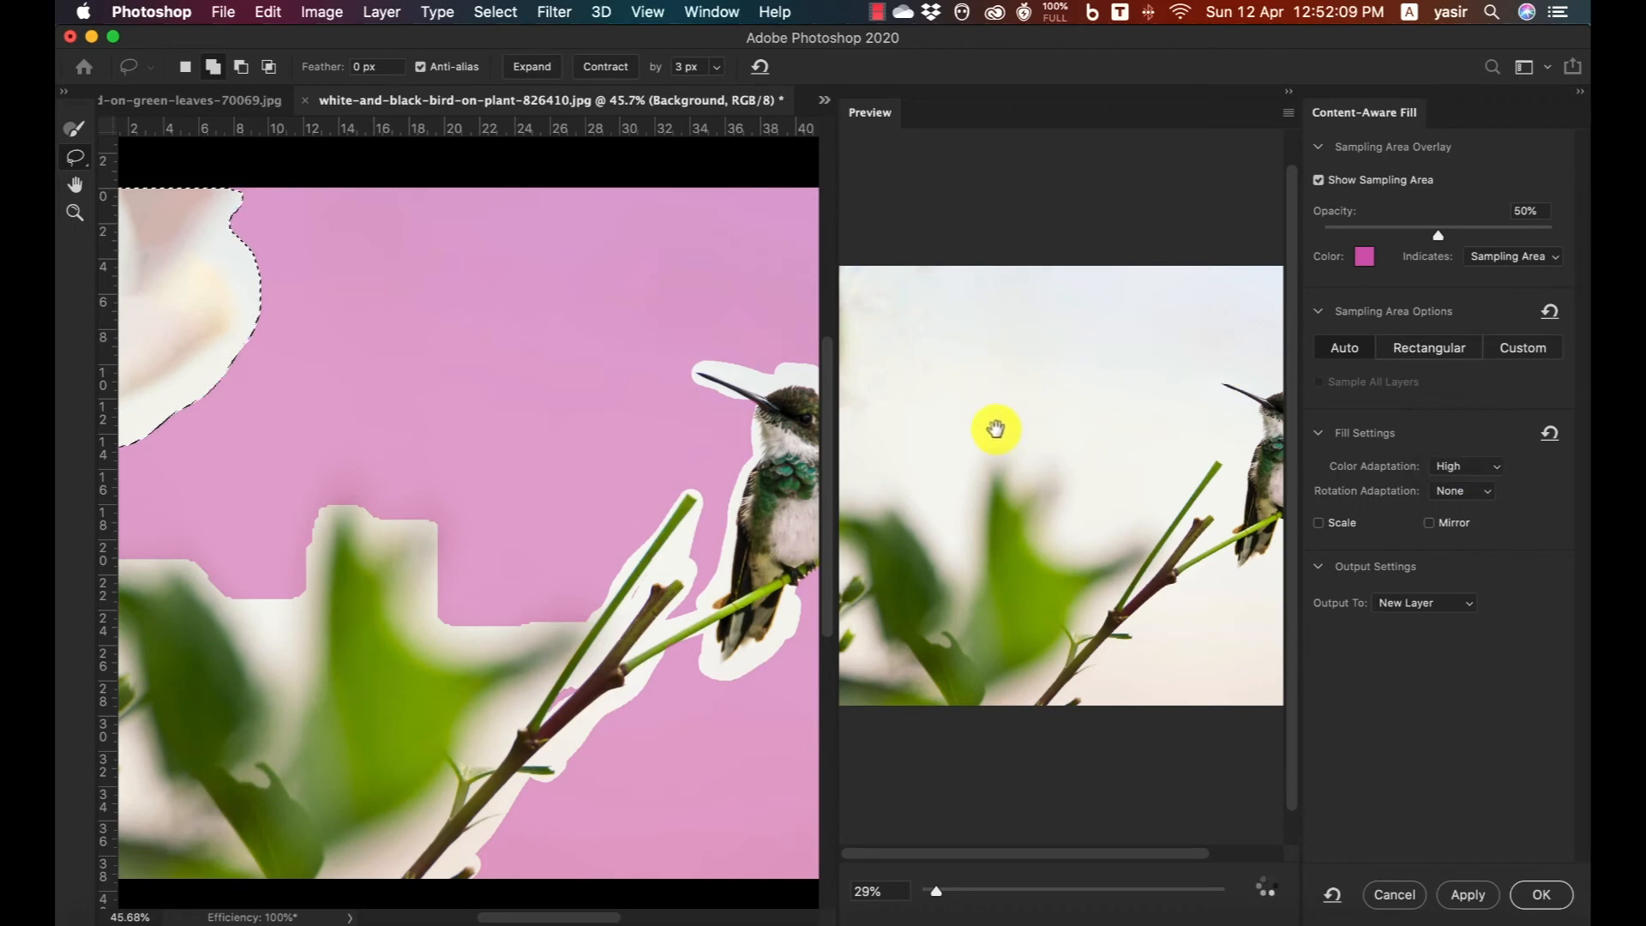
pyautogui.click(1455, 468)
pyautogui.click(1457, 447)
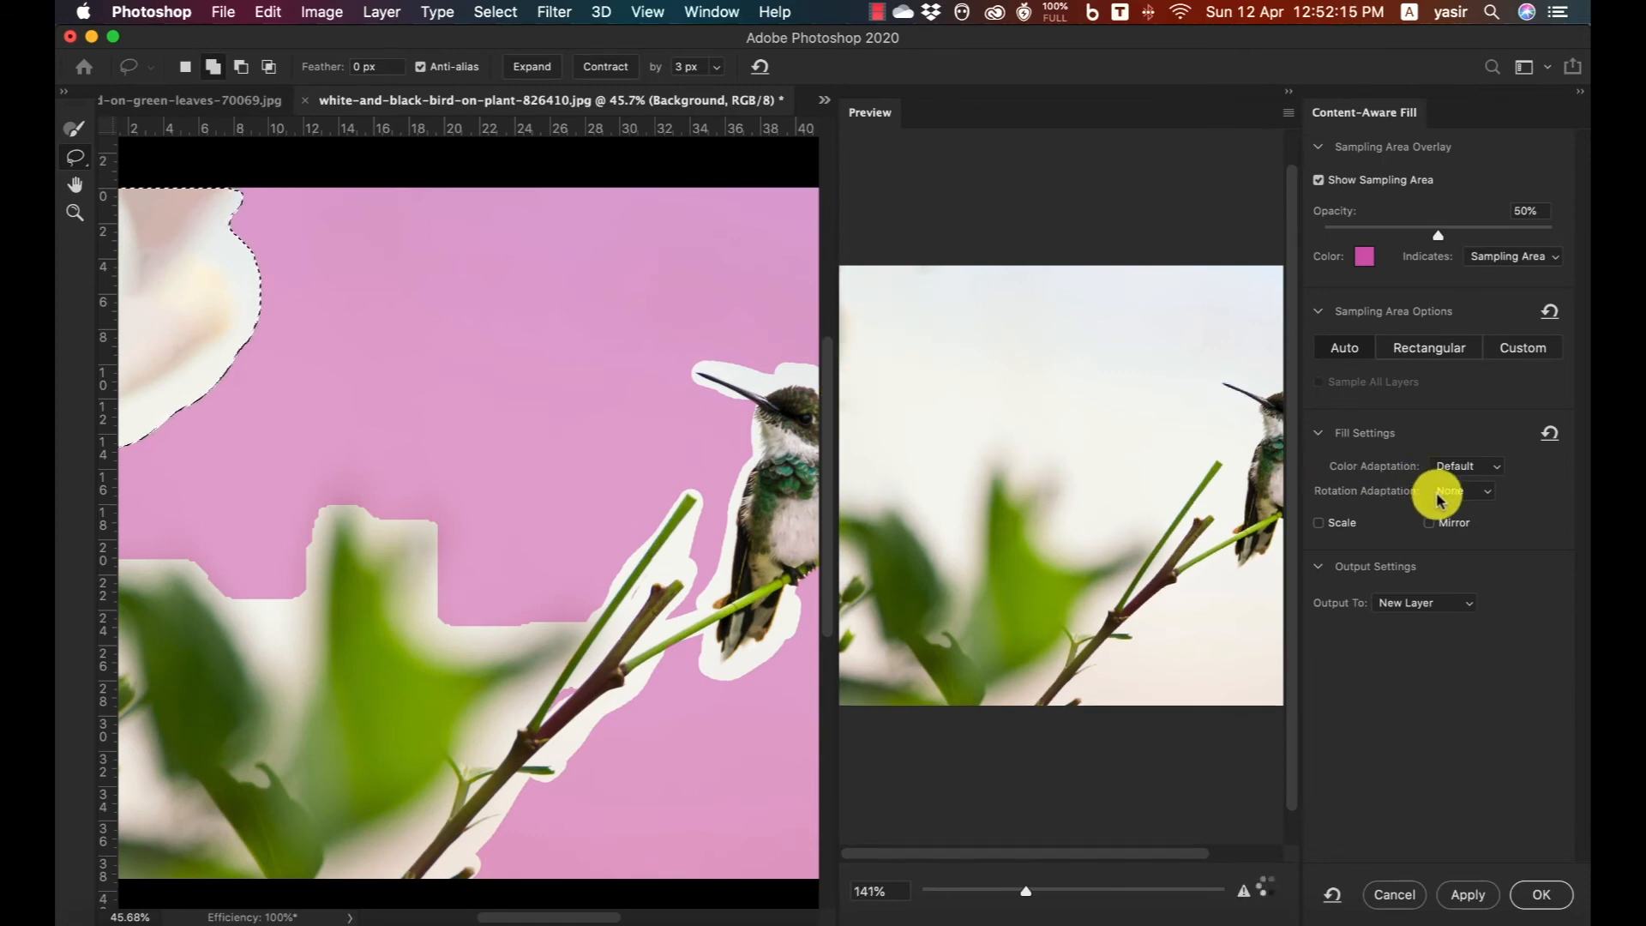
pyautogui.click(1461, 470)
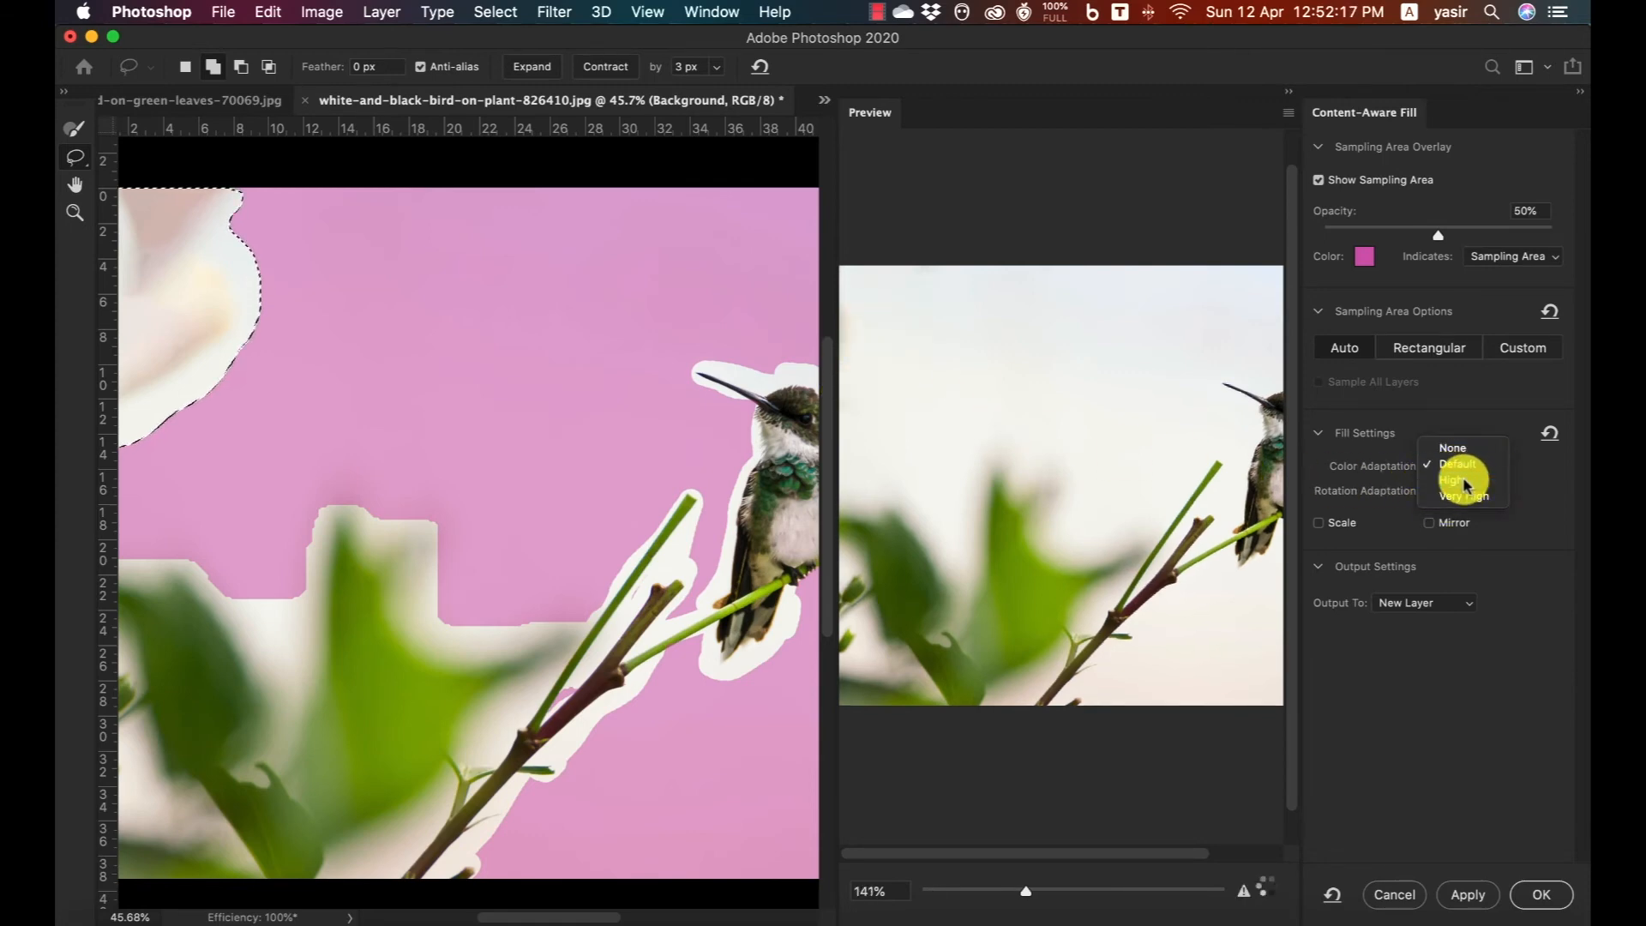
pyautogui.click(1468, 487)
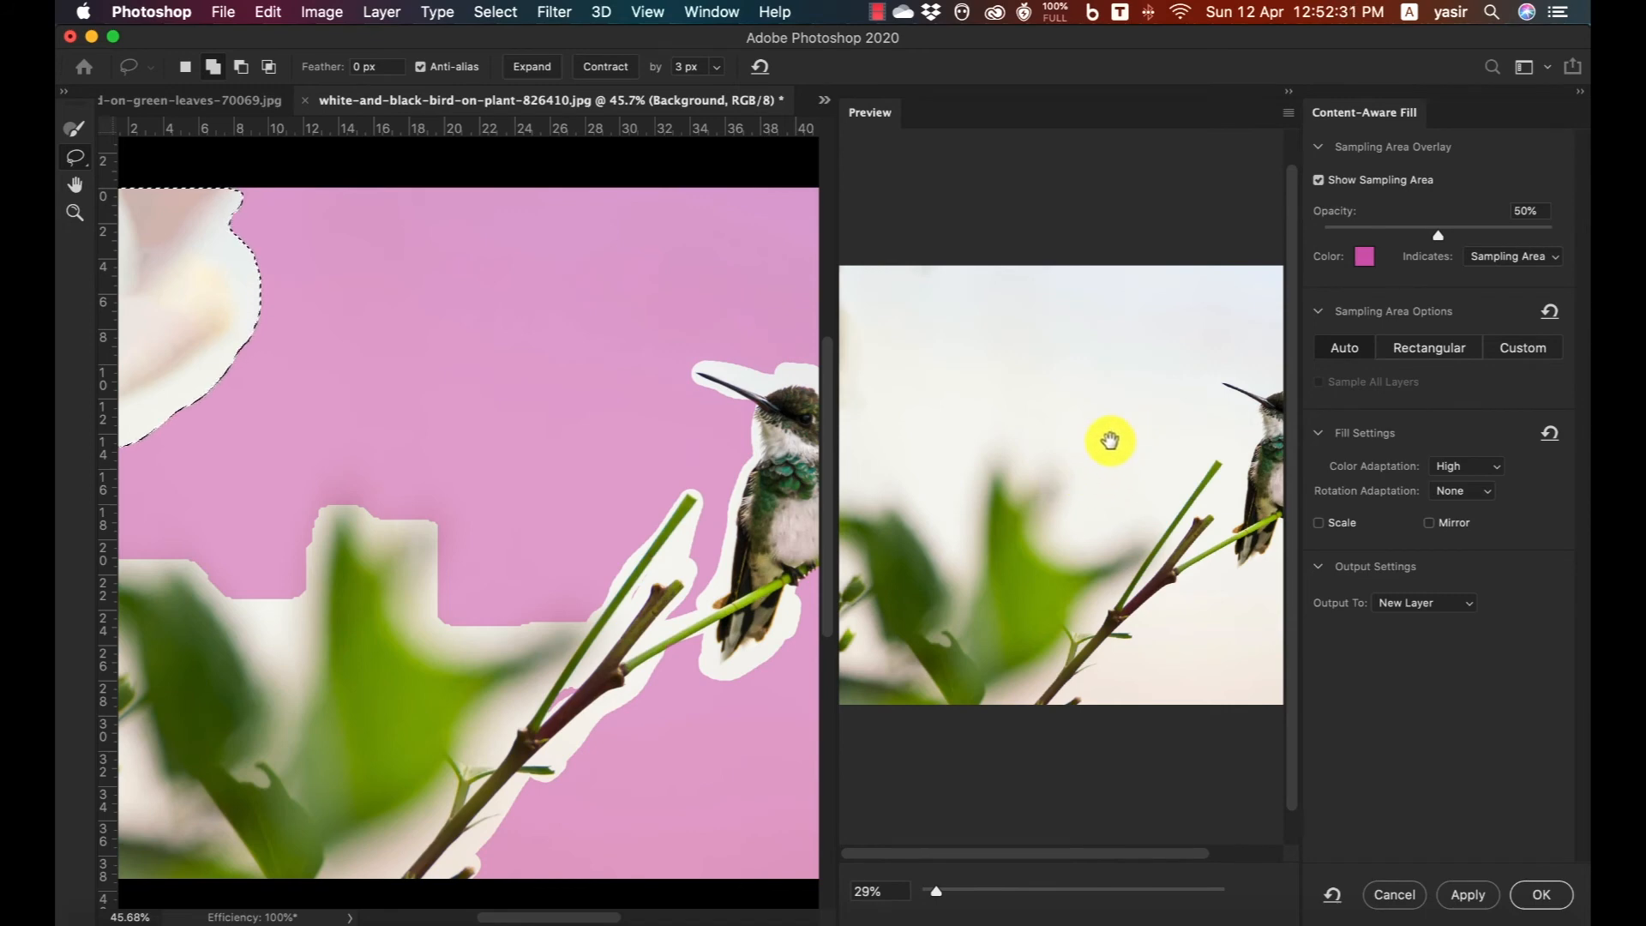
pyautogui.click(1452, 490)
pyautogui.click(1460, 496)
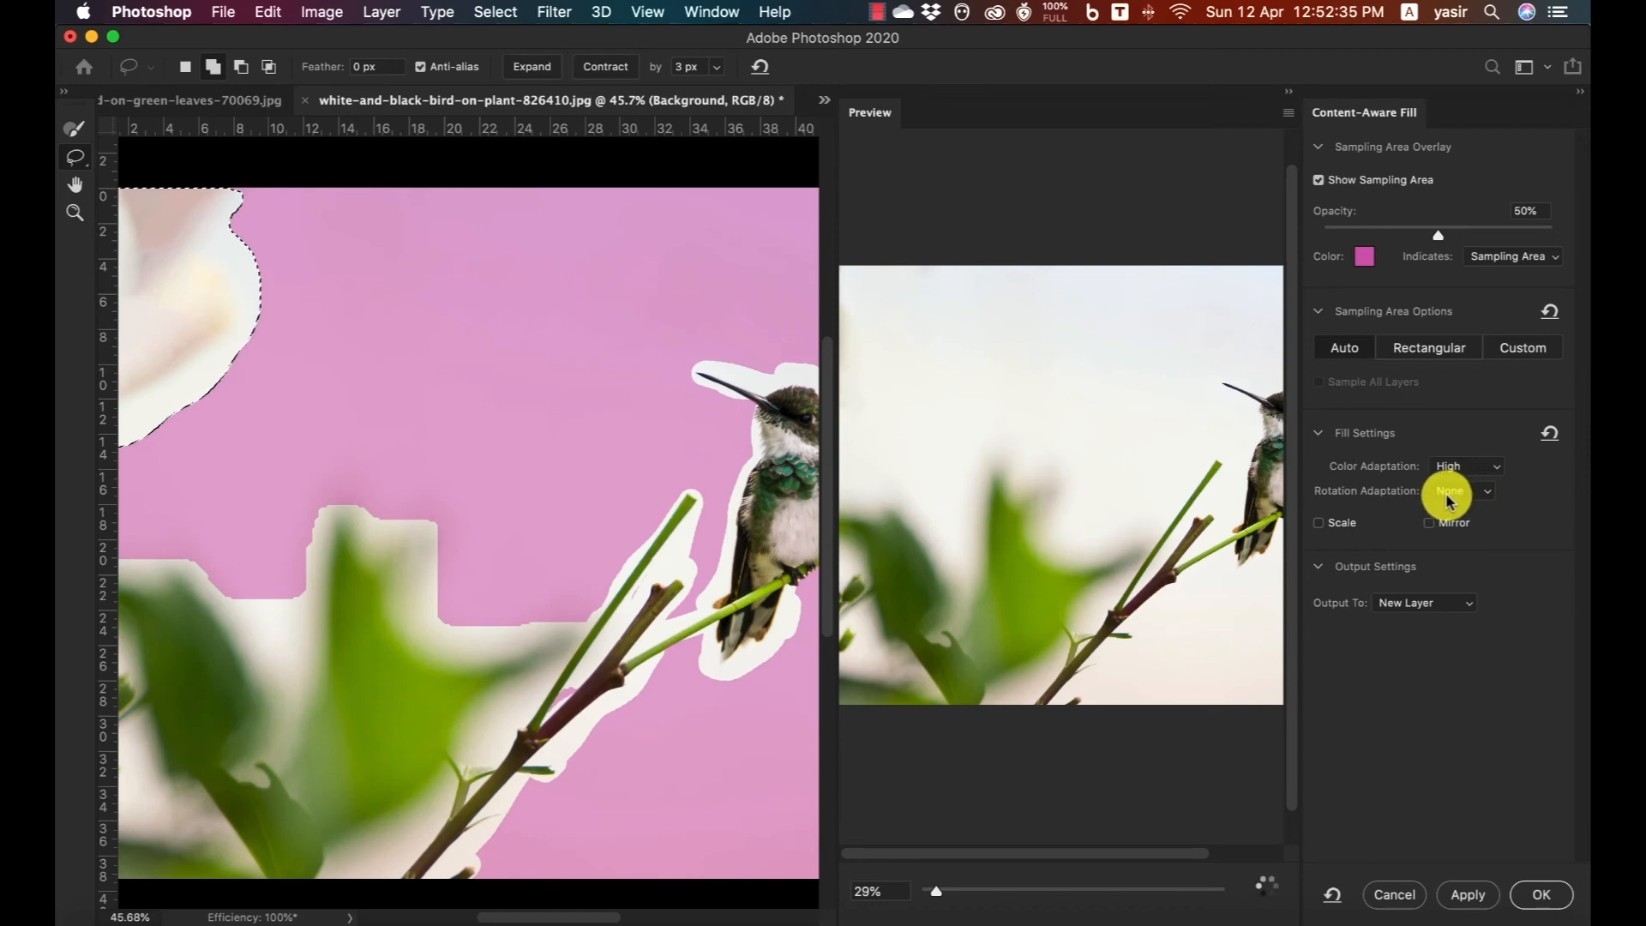
# Commit the content-aware fill to a new layer with rotation adaptation at None, and clear the selection.
pyautogui.click(1454, 489)
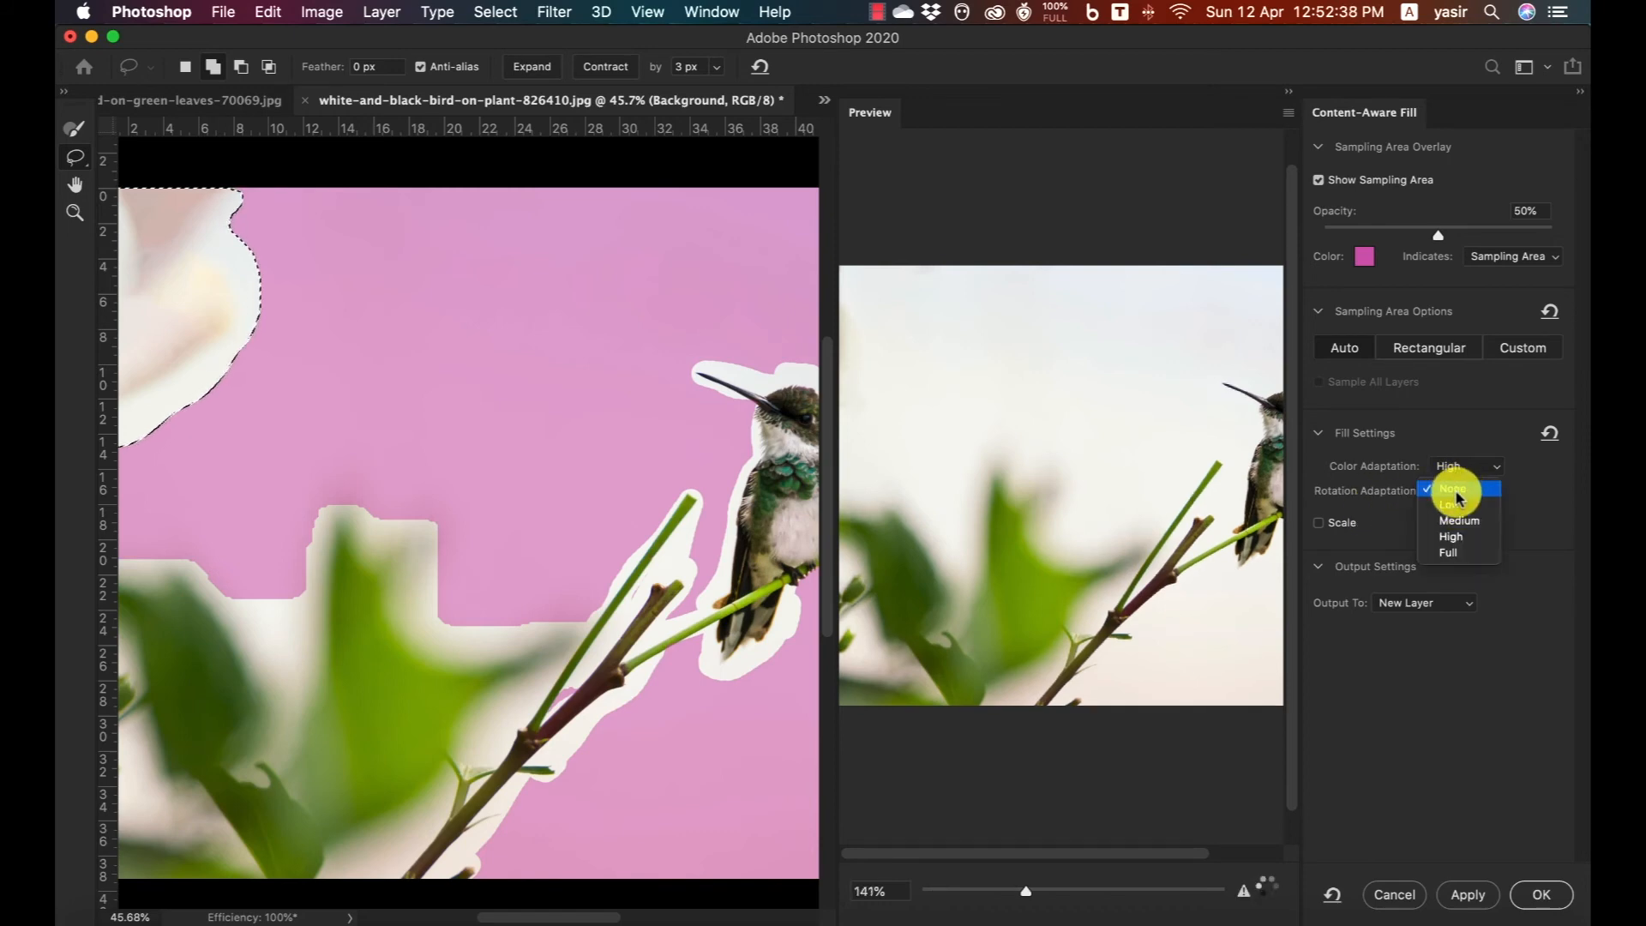
pyautogui.click(1526, 491)
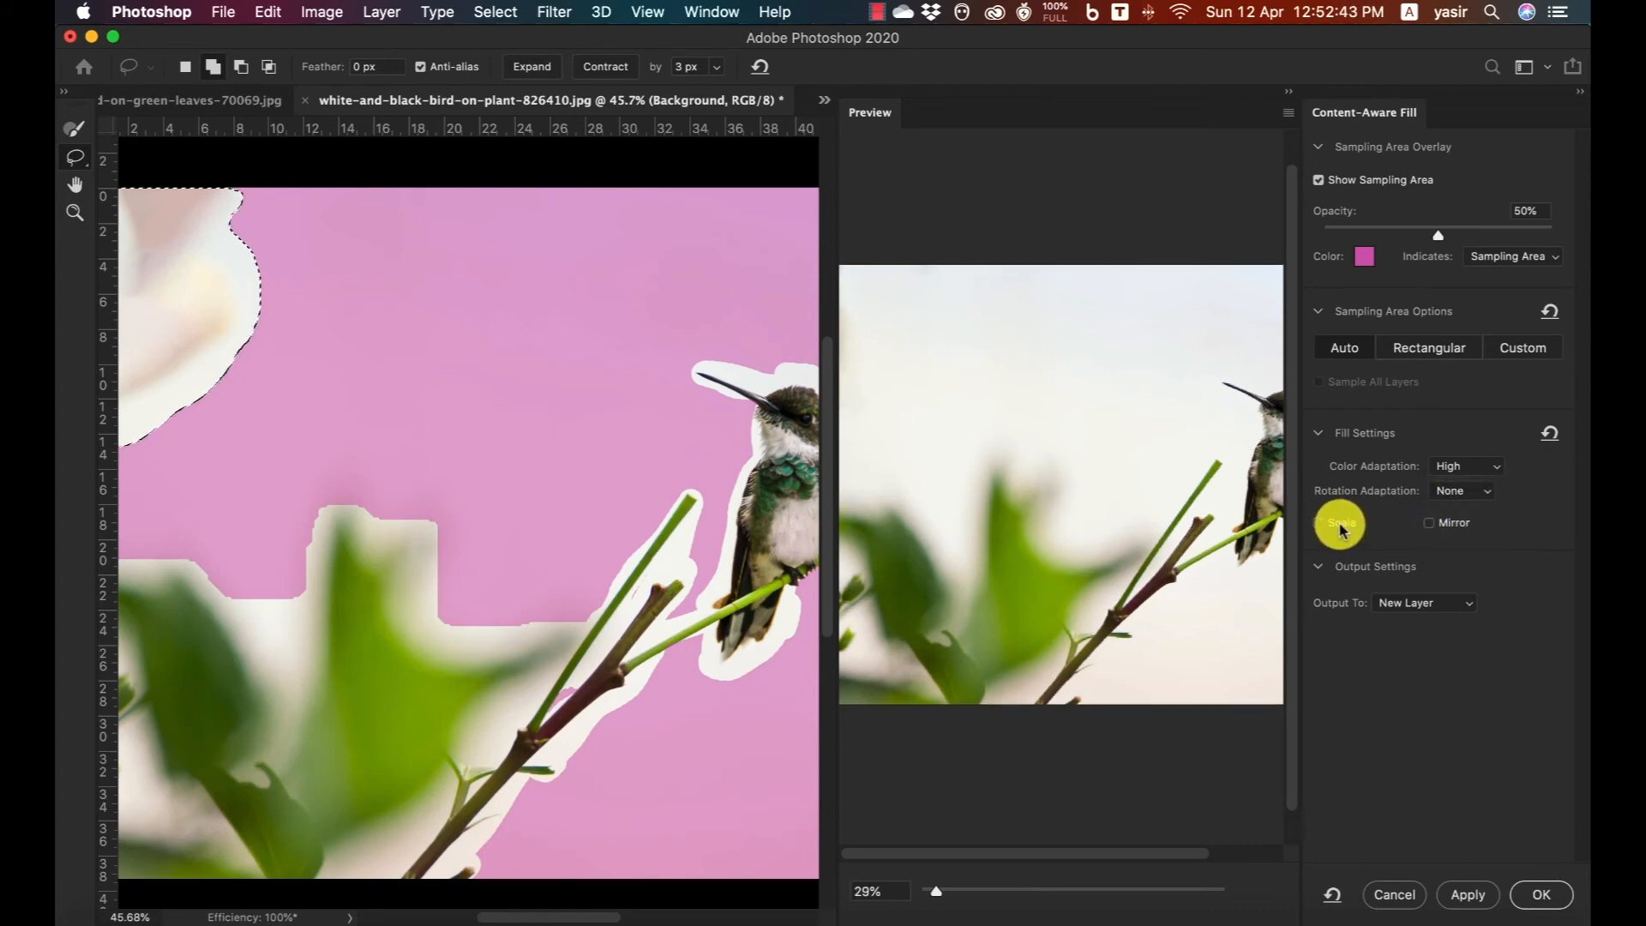
pyautogui.moveTo(1348, 529)
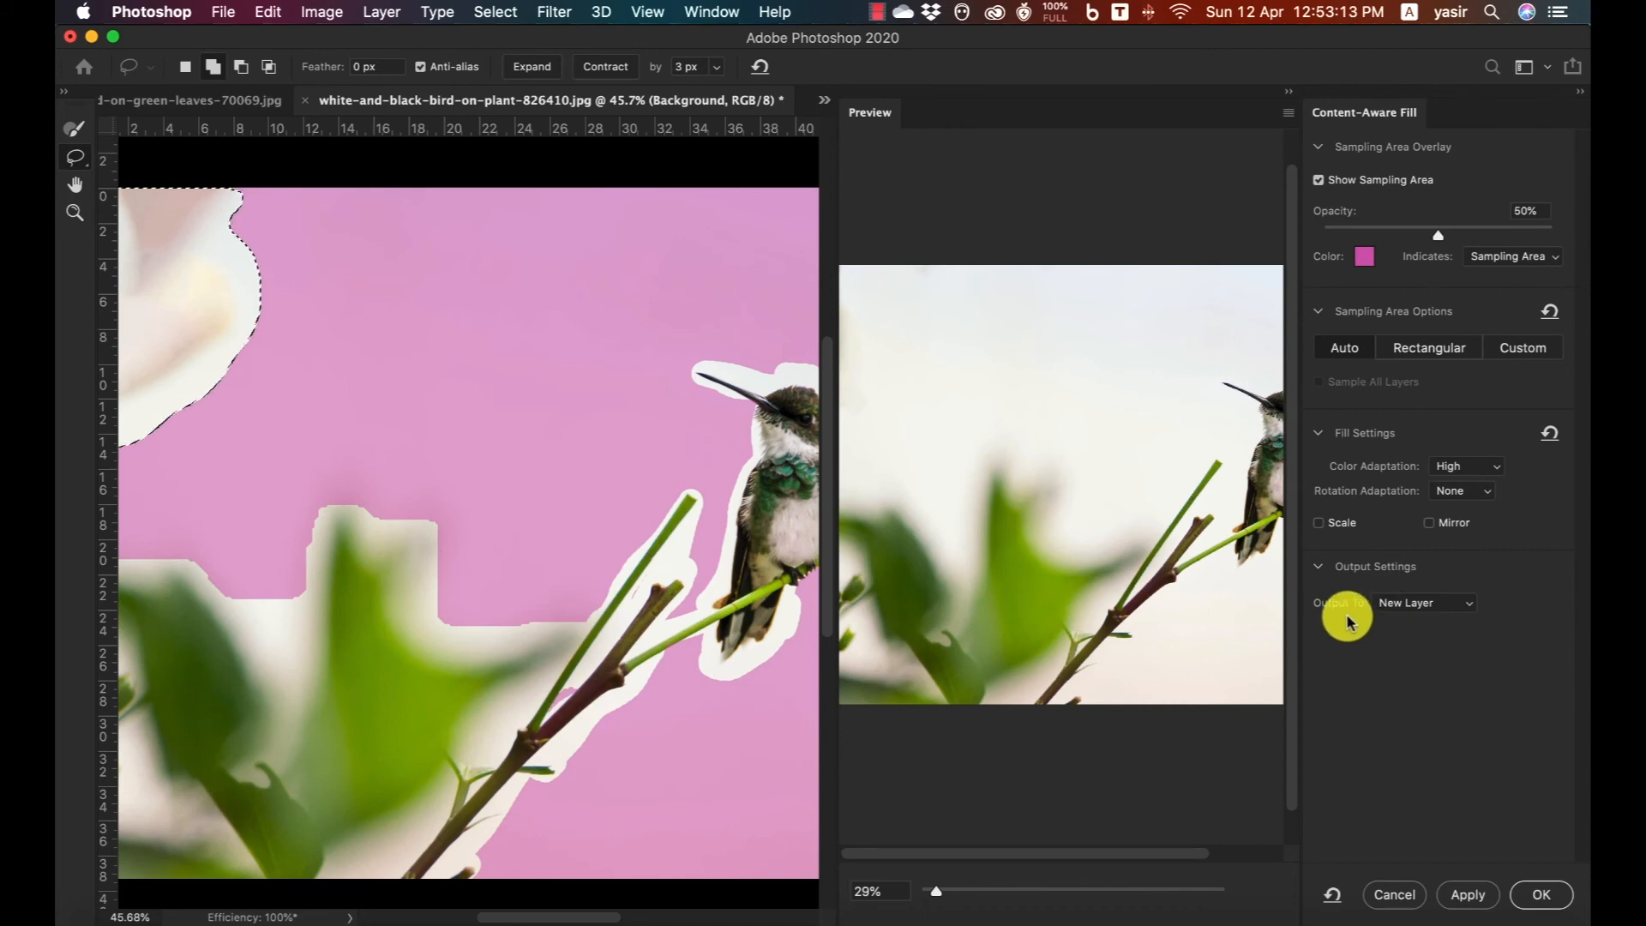
pyautogui.click(1412, 610)
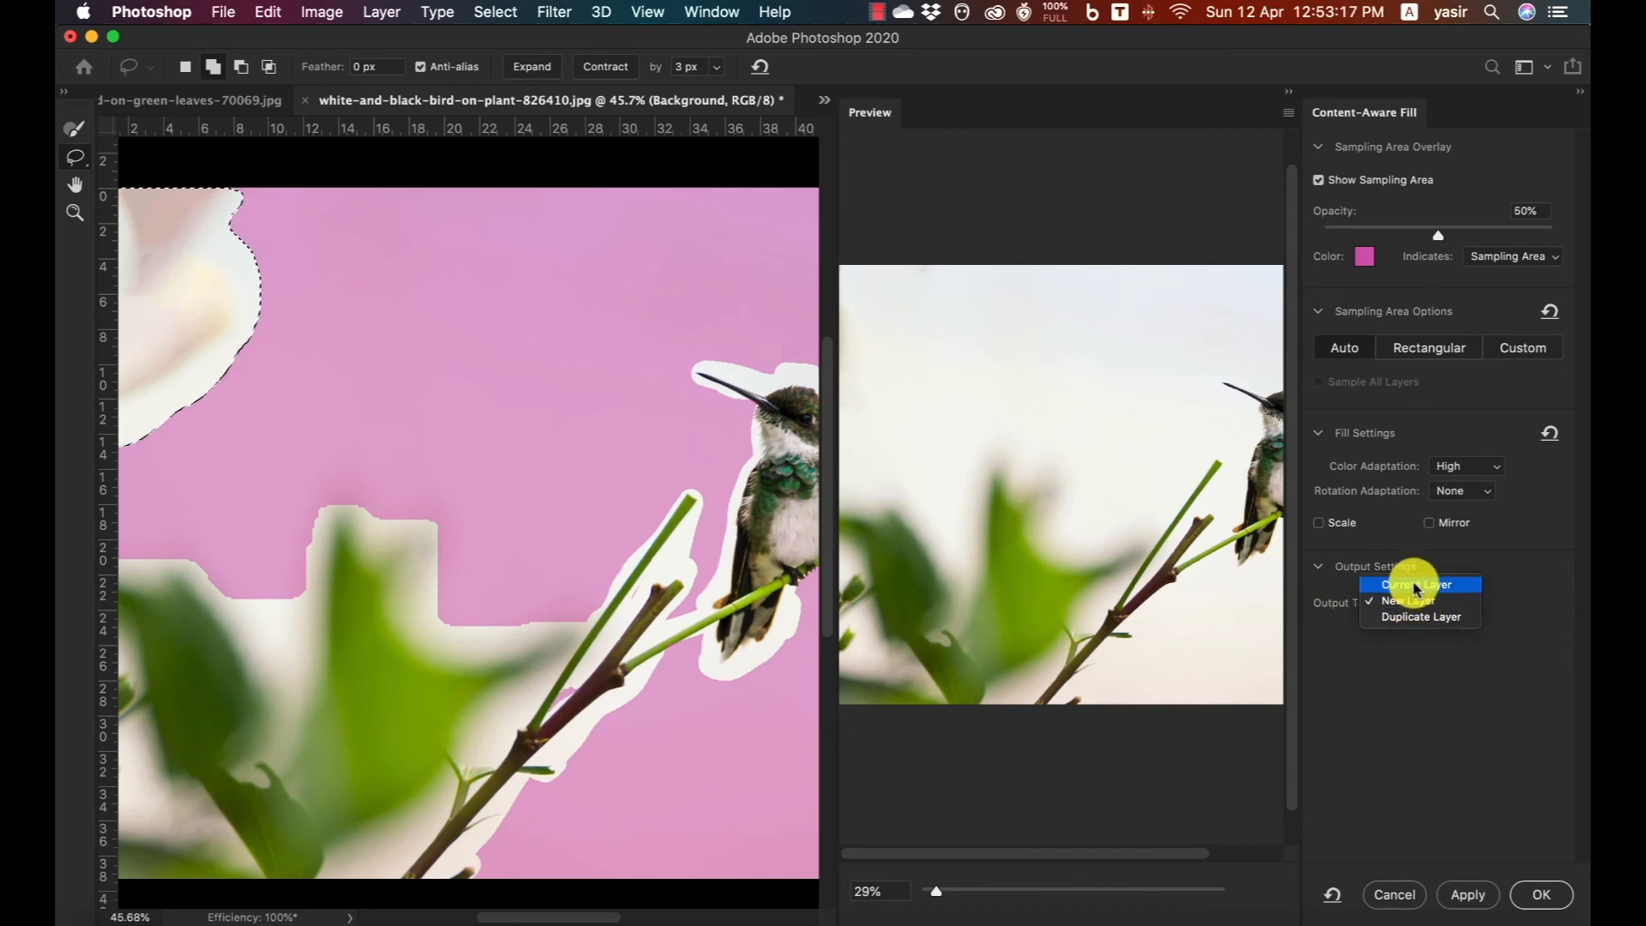
pyautogui.click(1418, 610)
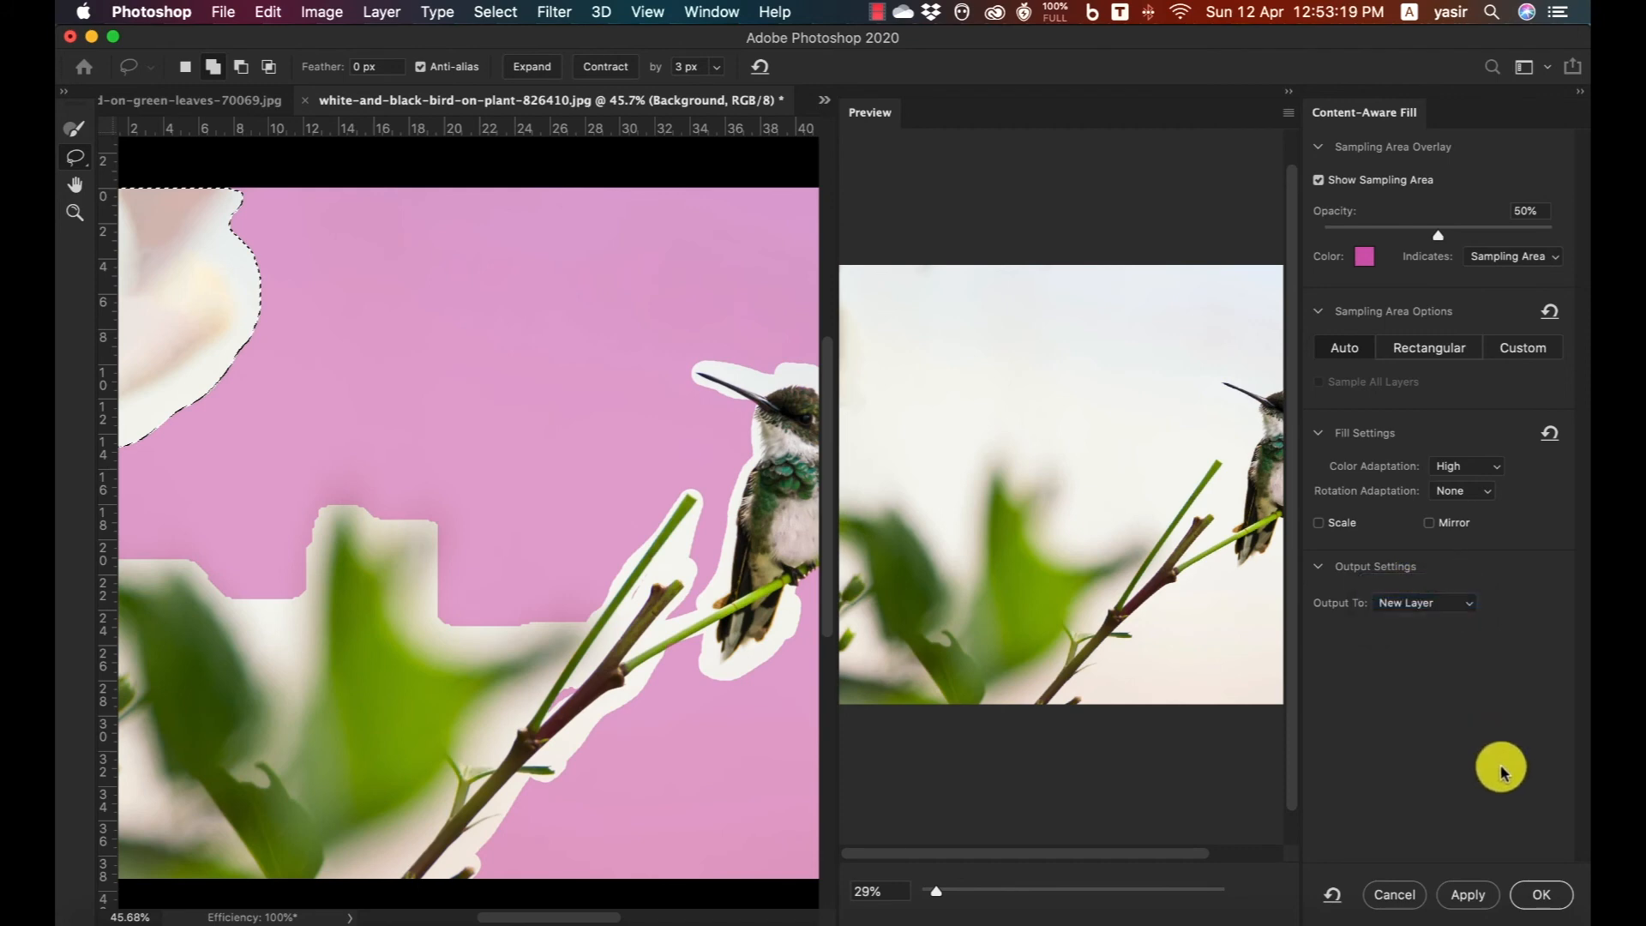
pyautogui.click(1534, 895)
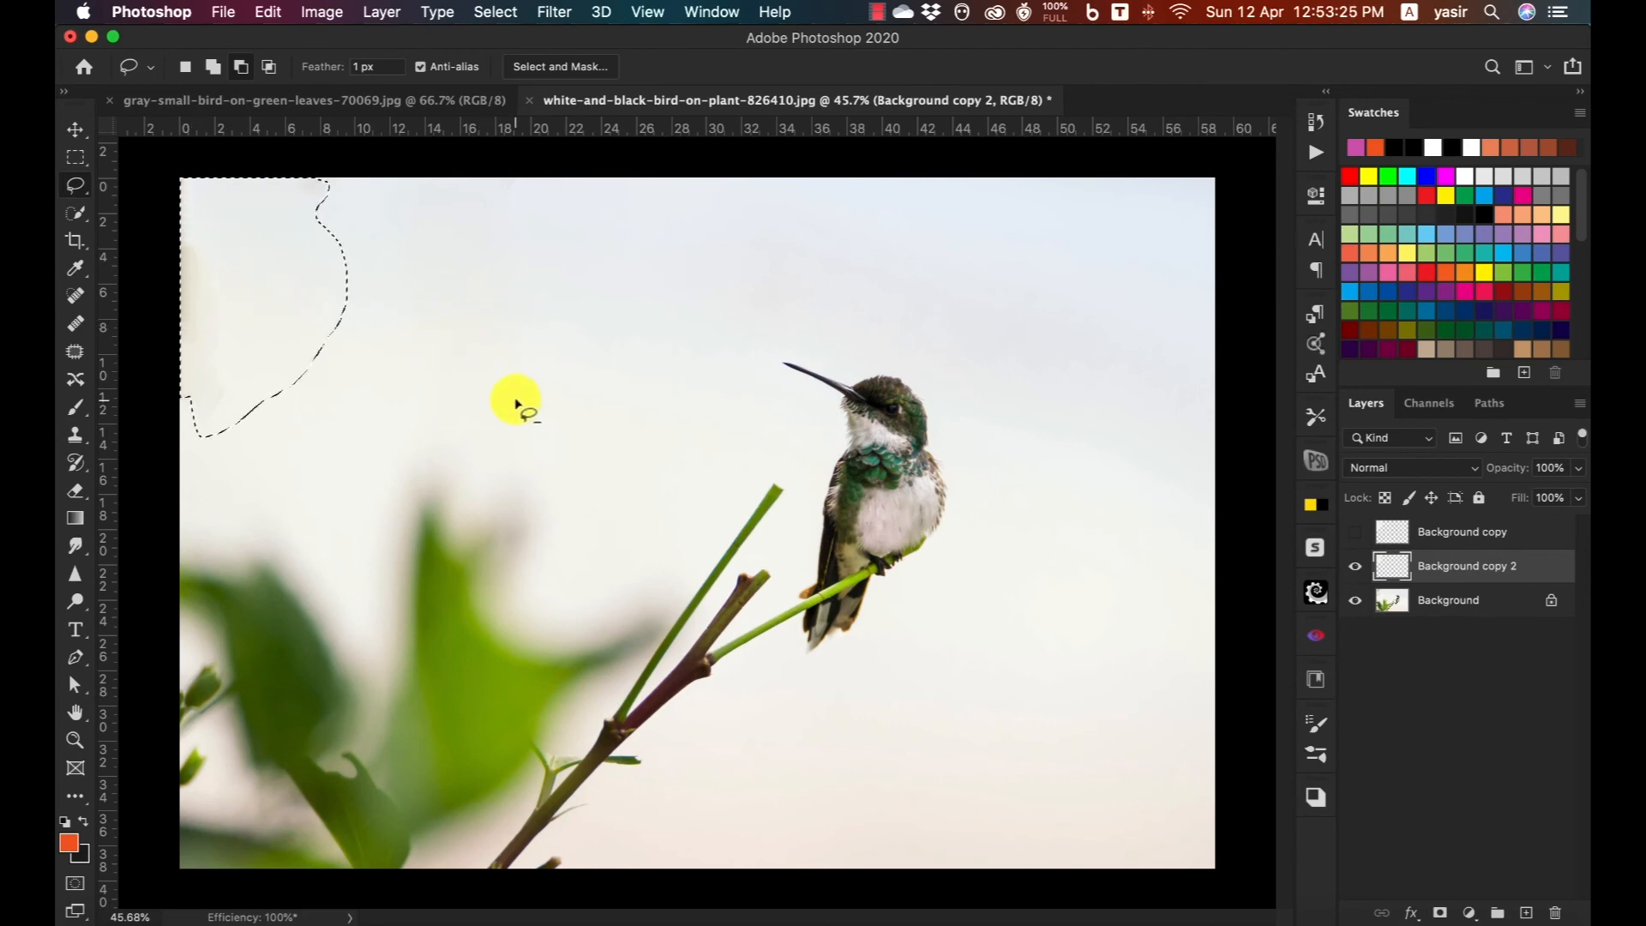
pyautogui.press('super+d')
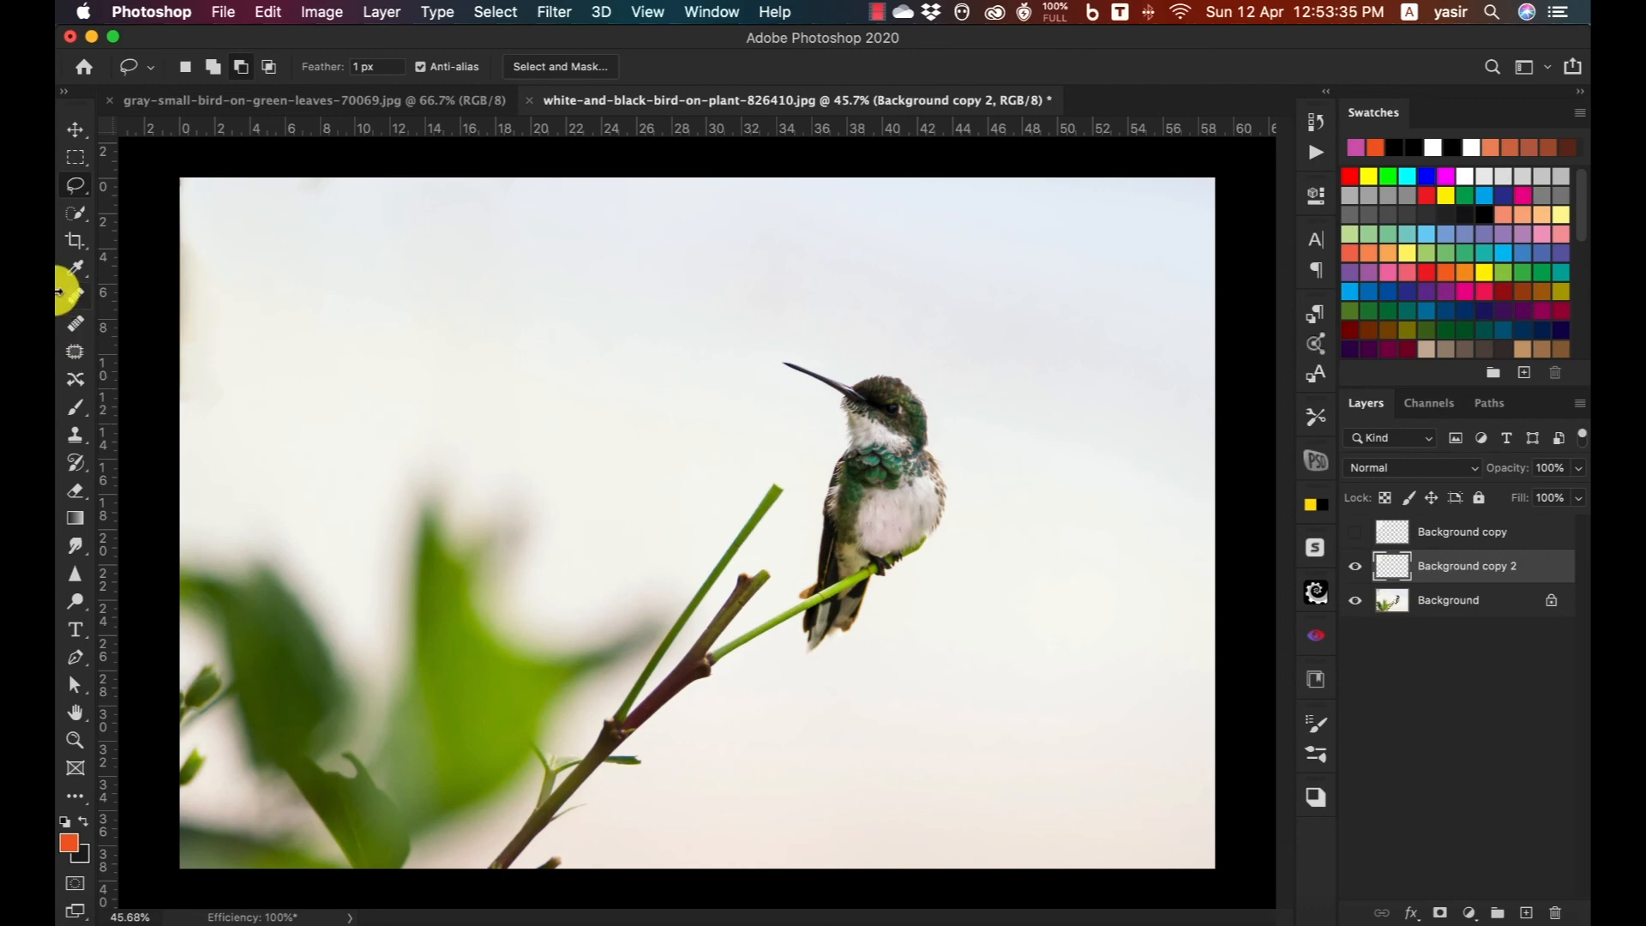
# Clone clean sky over the faint discoloration along the photo's upper-left edge with the Clone Stamp at 40% opacity, then deselect the fill layer.
pyautogui.click(75, 434)
pyautogui.click(129, 432)
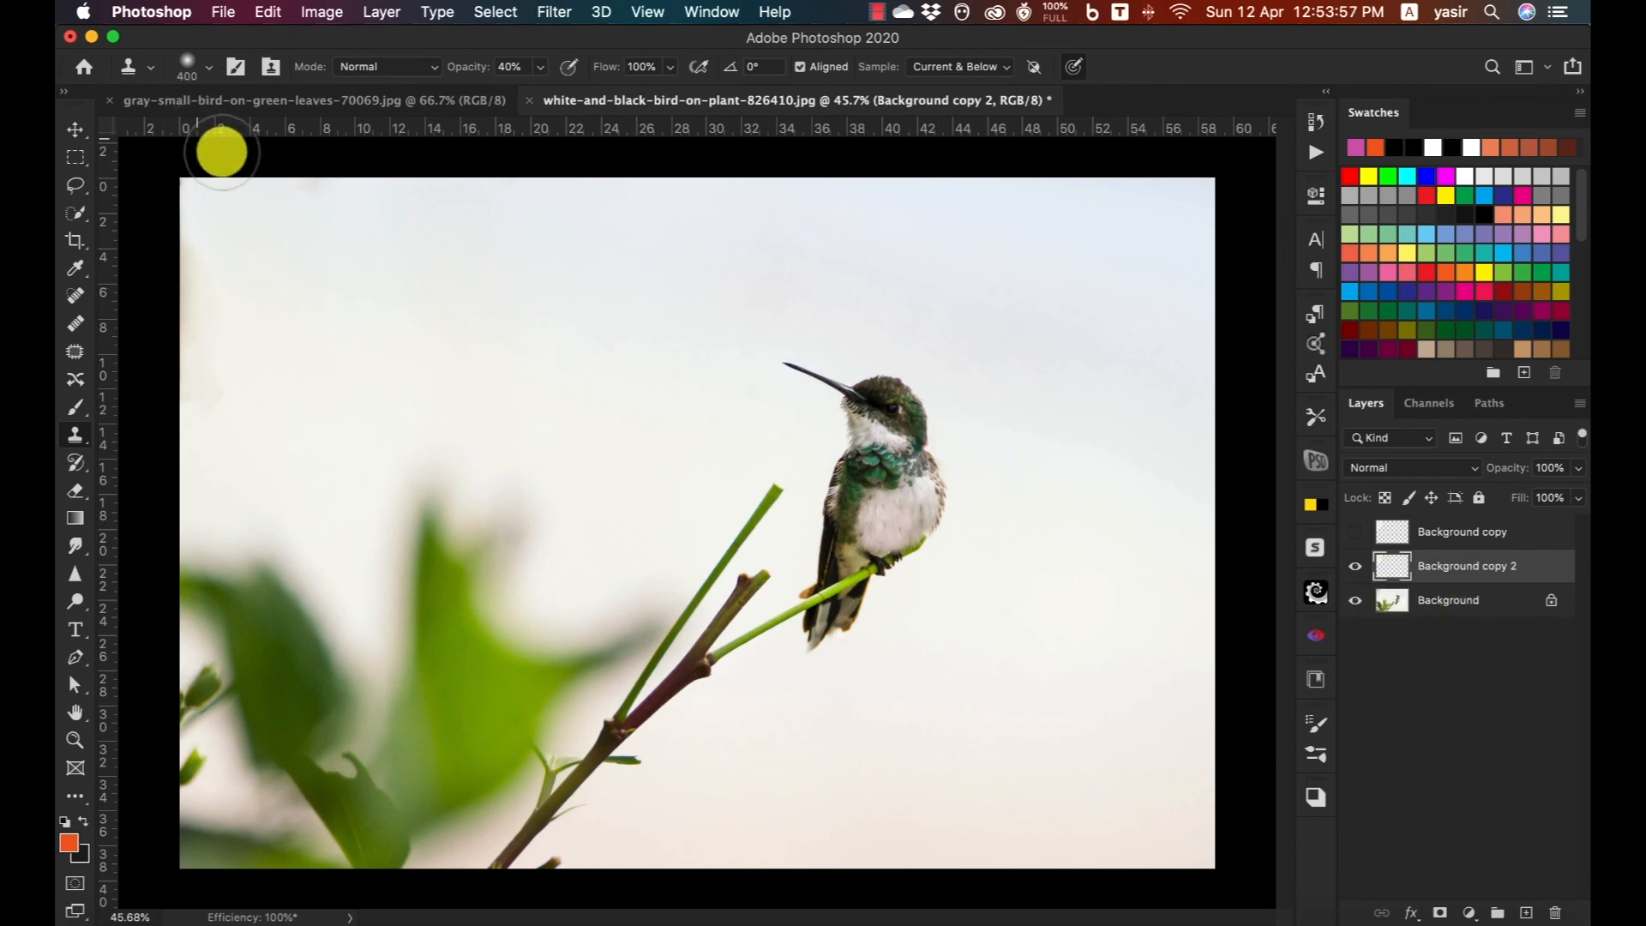
pyautogui.moveTo(205, 230)
pyautogui.mouseDown()
pyautogui.moveTo(209, 338)
pyautogui.moveTo(172, 257)
pyautogui.moveTo(194, 371)
pyautogui.moveTo(188, 198)
pyautogui.moveTo(297, 195)
pyautogui.moveTo(232, 242)
pyautogui.moveTo(196, 310)
pyautogui.moveTo(180, 228)
pyautogui.moveTo(195, 342)
pyautogui.moveTo(172, 231)
pyautogui.moveTo(280, 194)
pyautogui.moveTo(240, 194)
pyautogui.moveTo(294, 195)
pyautogui.moveTo(198, 223)
pyautogui.moveTo(188, 195)
pyautogui.moveTo(282, 188)
pyautogui.moveTo(280, 232)
pyautogui.moveTo(206, 326)
pyautogui.moveTo(191, 291)
pyautogui.moveTo(188, 372)
pyautogui.moveTo(162, 301)
pyautogui.moveTo(258, 227)
pyautogui.mouseUp()
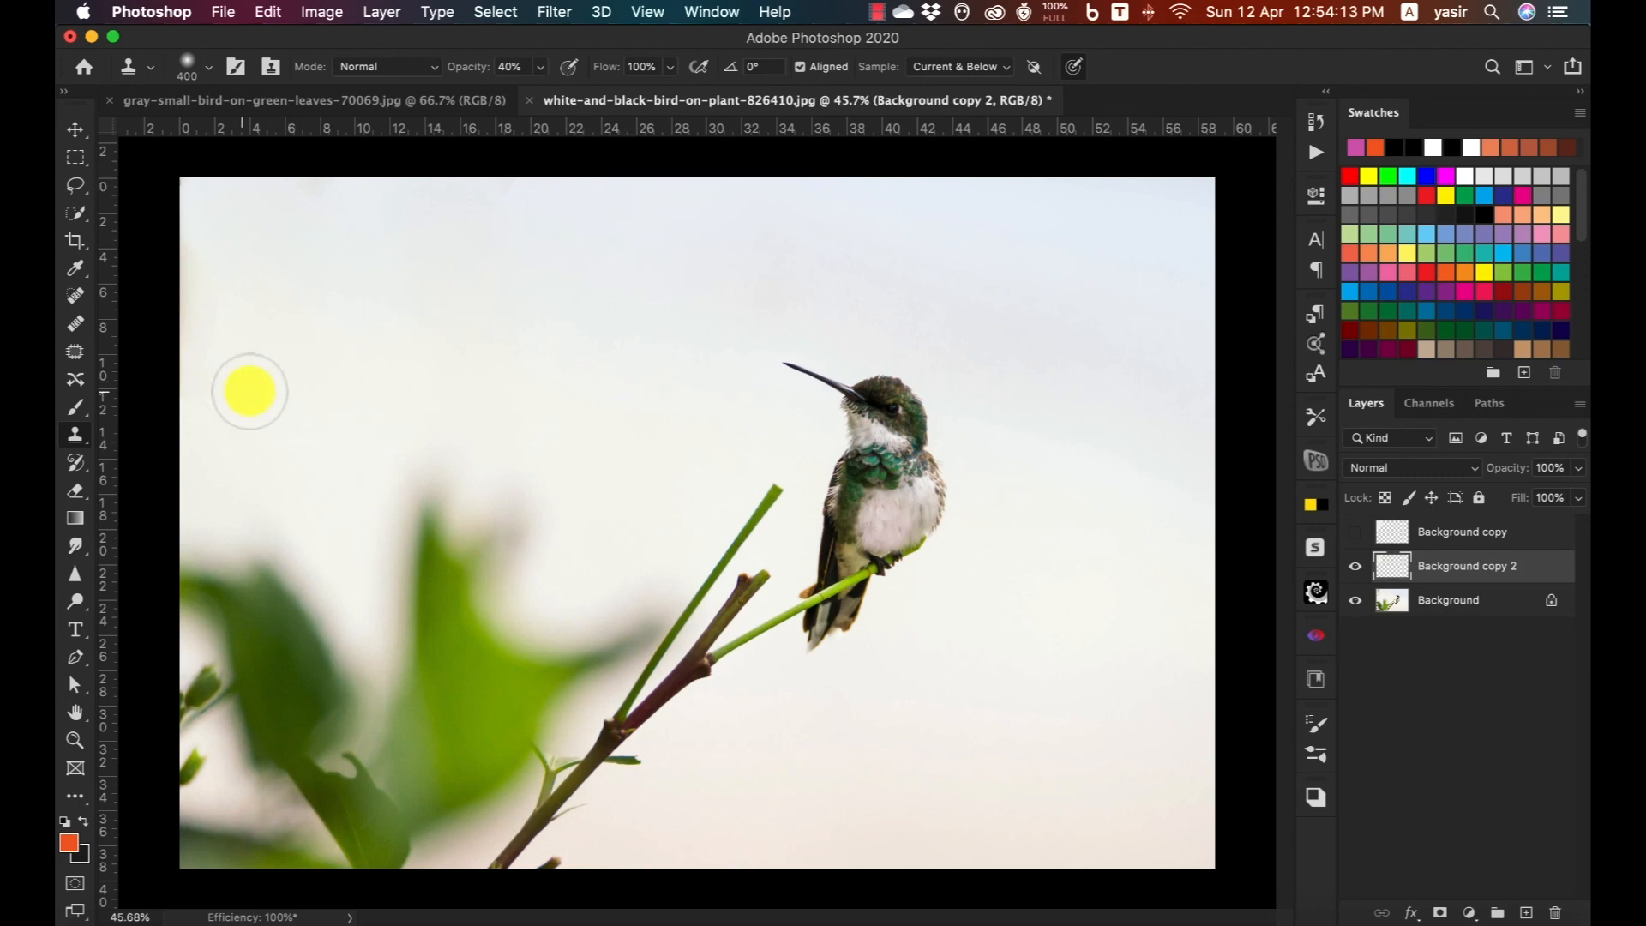
pyautogui.keyDown('alt'); pyautogui.click(260, 408); pyautogui.keyUp('alt')
pyautogui.moveTo(186, 347)
pyautogui.mouseDown()
pyautogui.moveTo(194, 416)
pyautogui.moveTo(212, 366)
pyautogui.moveTo(198, 314)
pyautogui.moveTo(249, 184)
pyautogui.moveTo(317, 185)
pyautogui.mouseUp()
pyautogui.press('v')
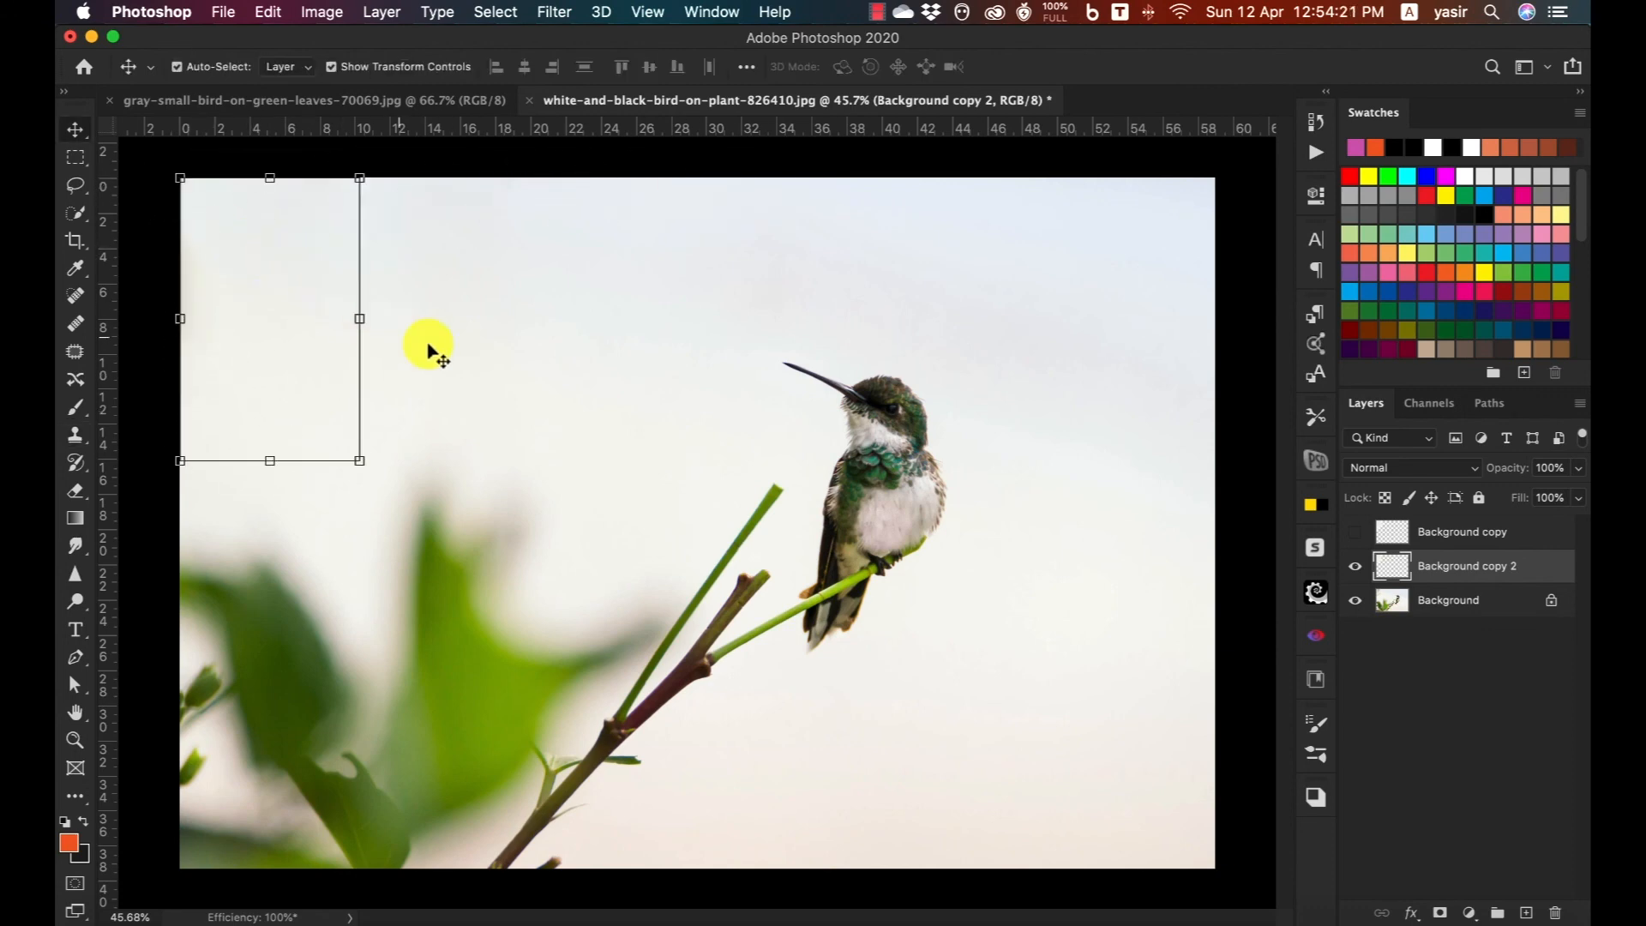
pyautogui.click(1235, 288)
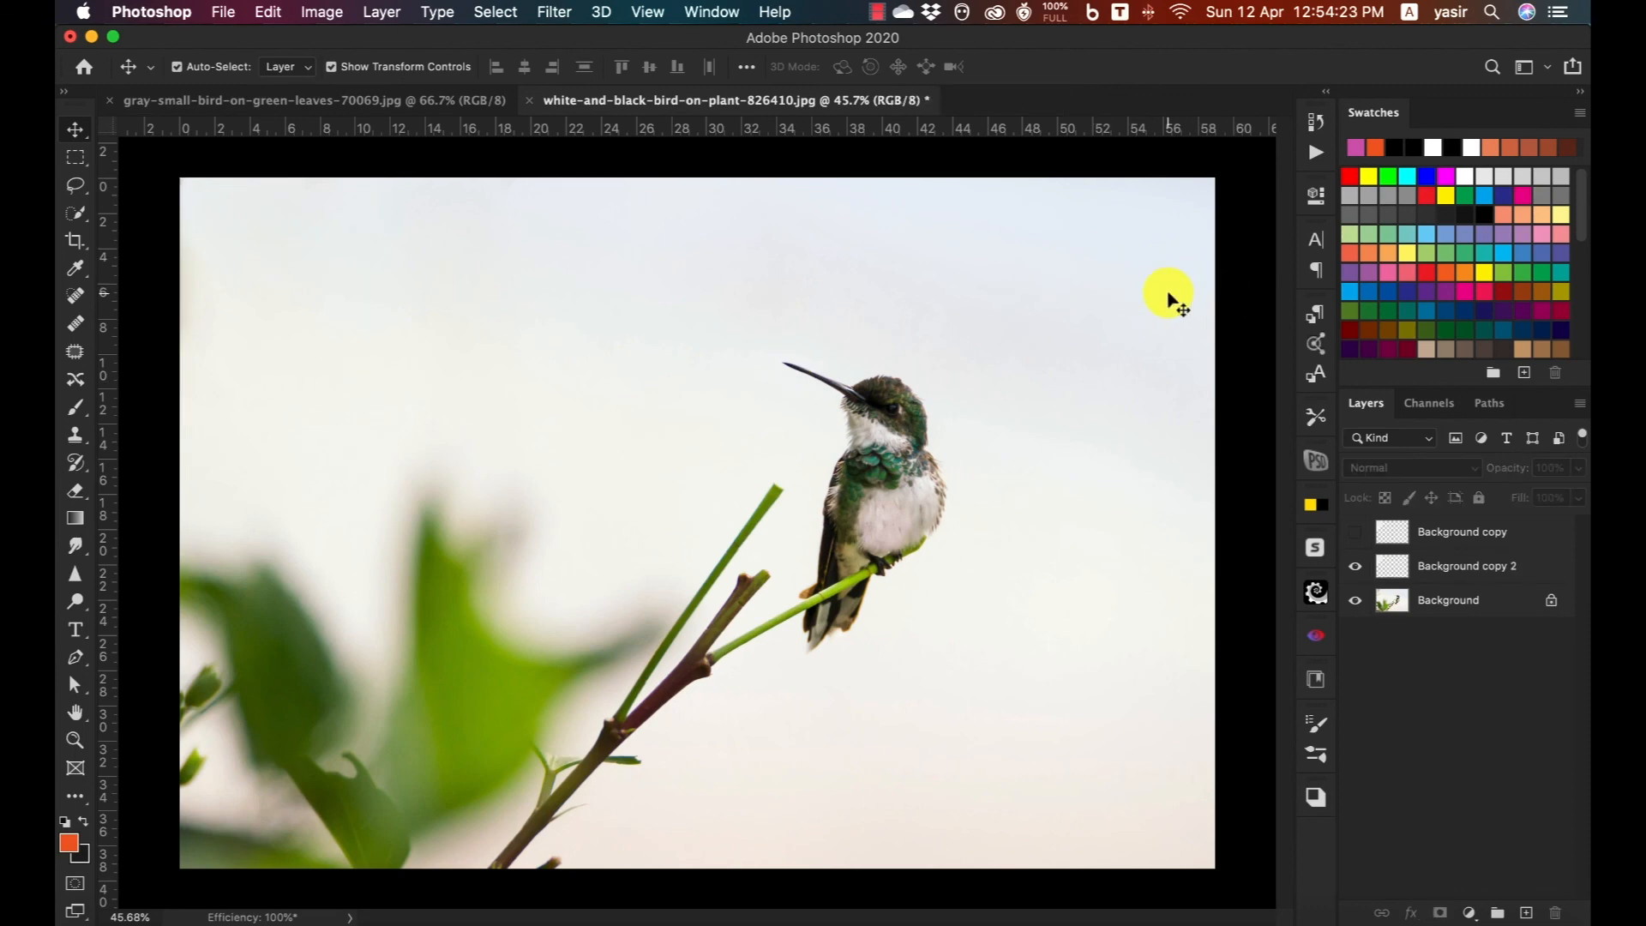